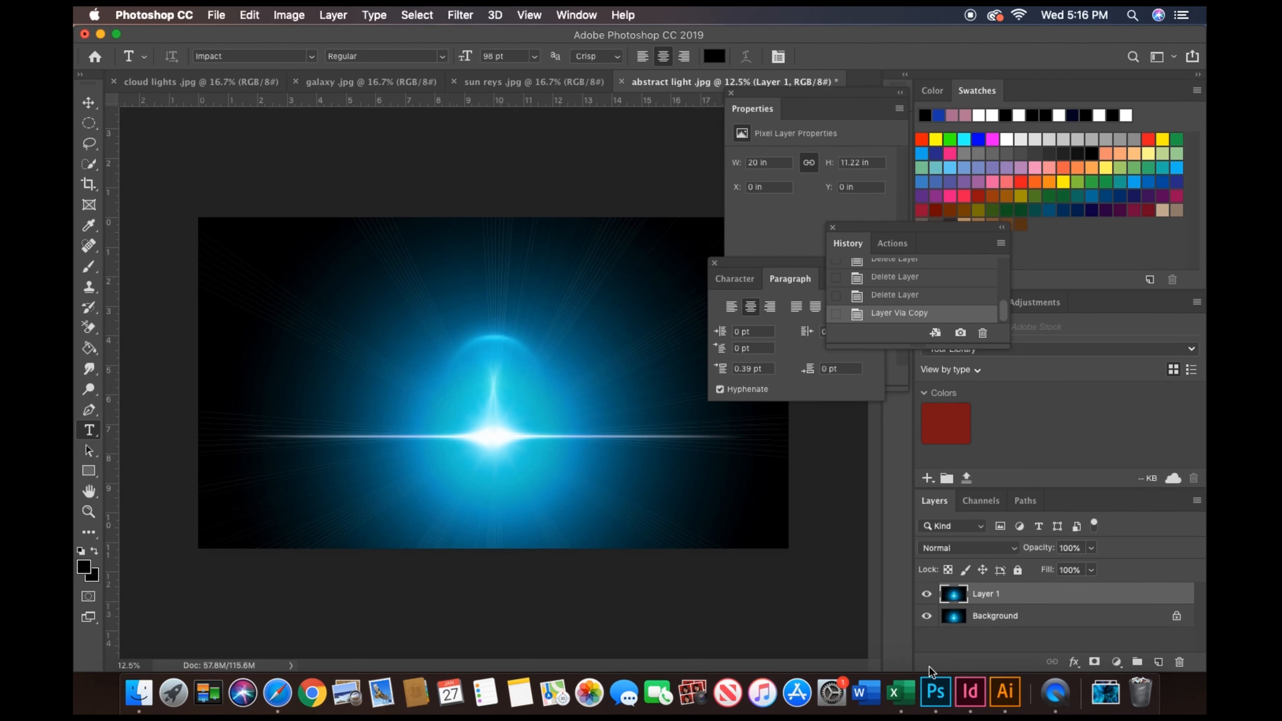
Add a black (000000) Solid Color fill layer directly above the Background layer.
left_click(1050, 619)
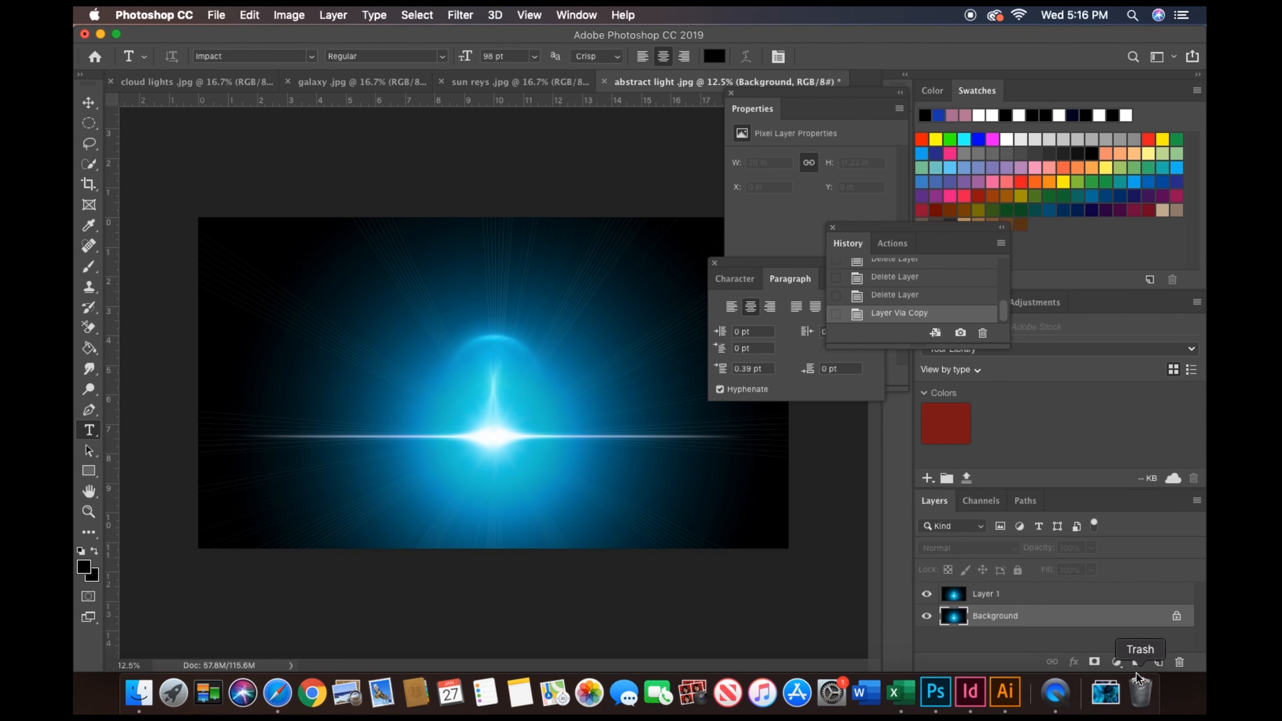
left_click(1117, 662)
left_click(1095, 363)
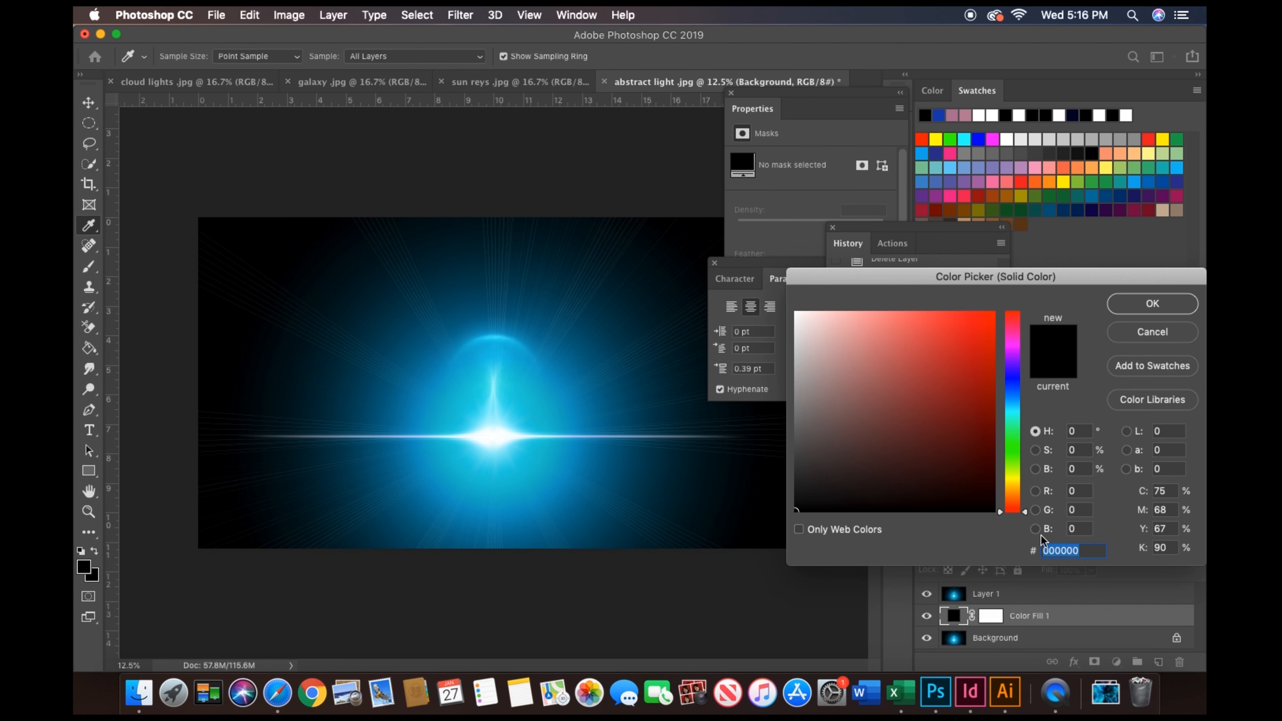
left_click(1163, 309)
Add a text box reading "RAY OF LIGHT" above Layer 1 and move it up onto the horizontal light streak.
left_click(1022, 596)
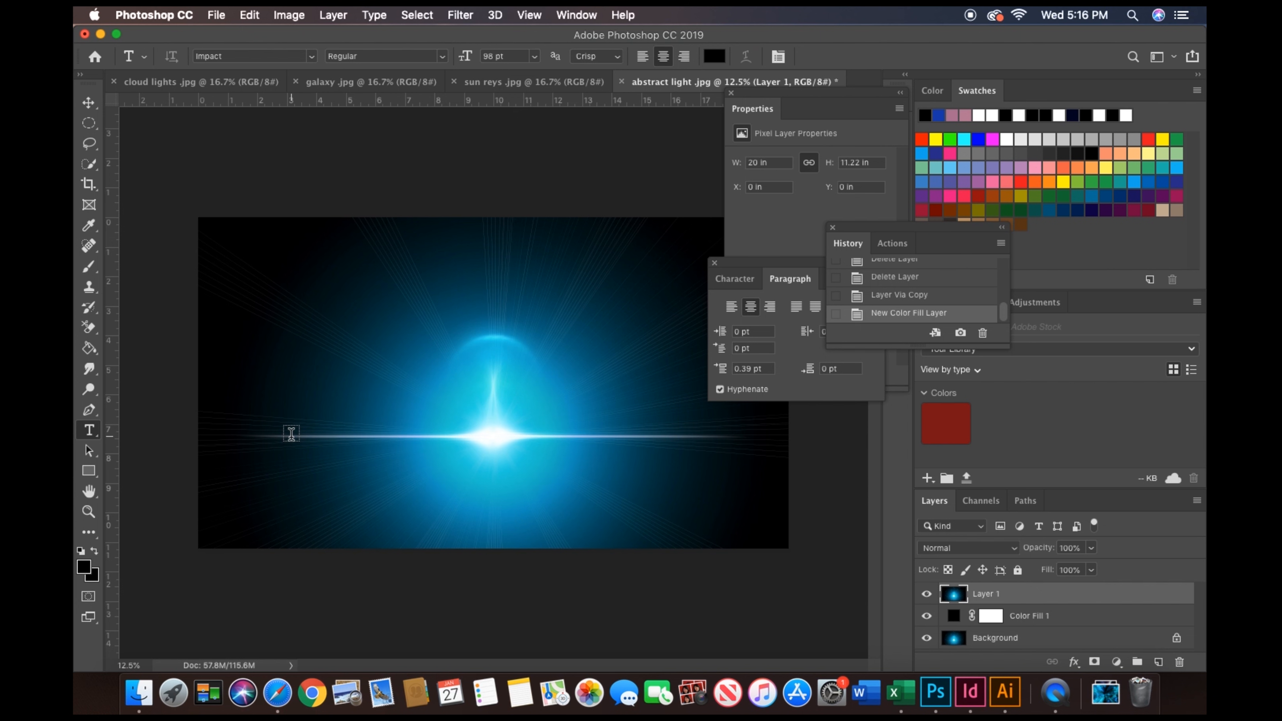
left_click_drag(291, 434, 705, 520)
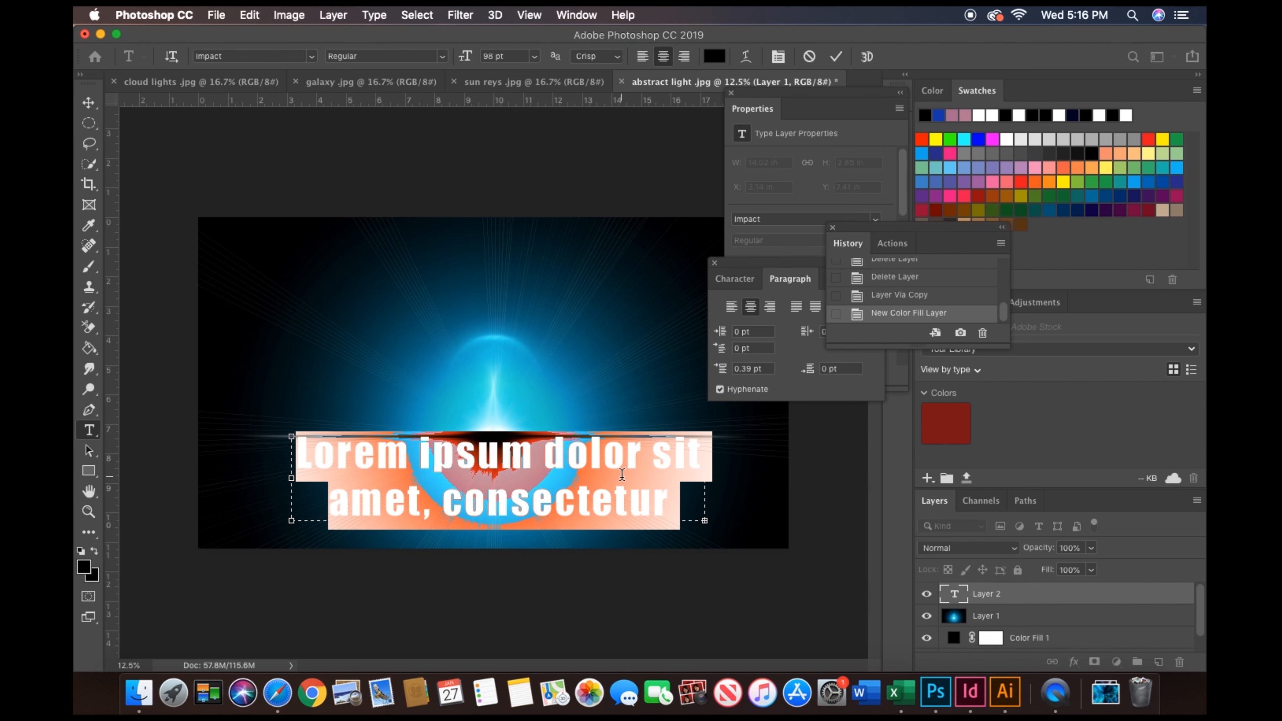
key("BackSpace")
type("RAY OF LI")
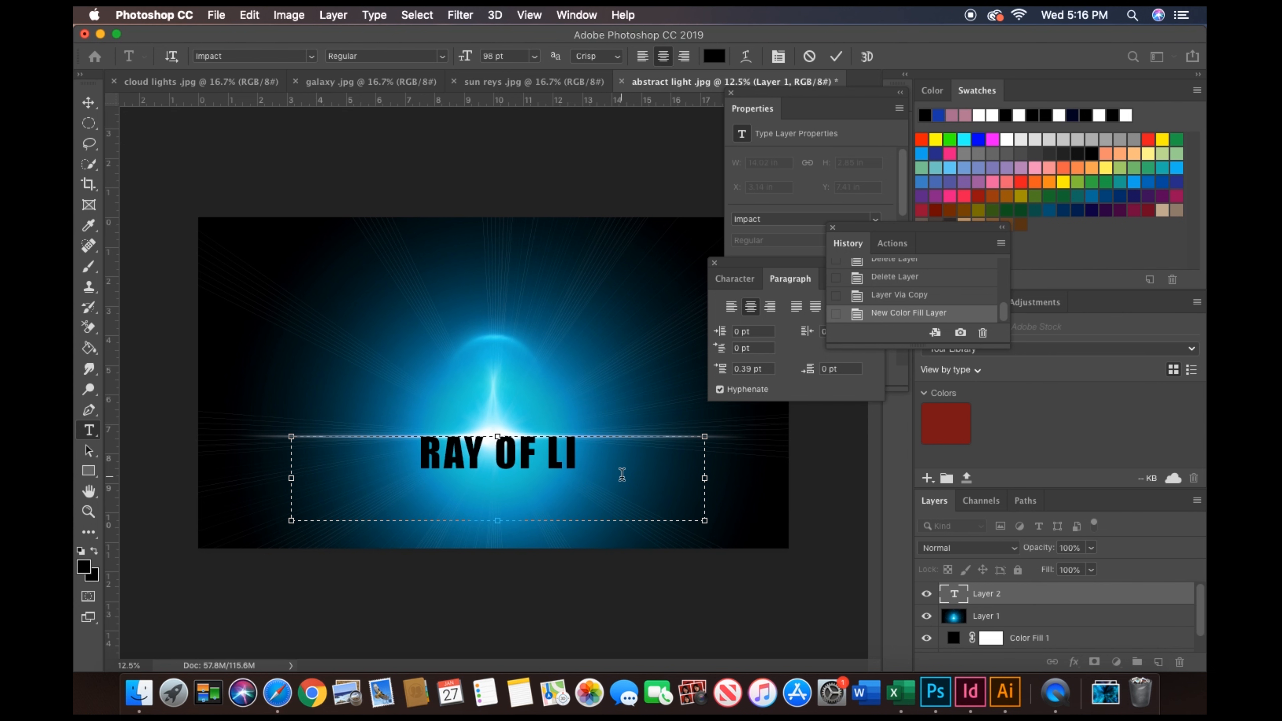
type("GHT")
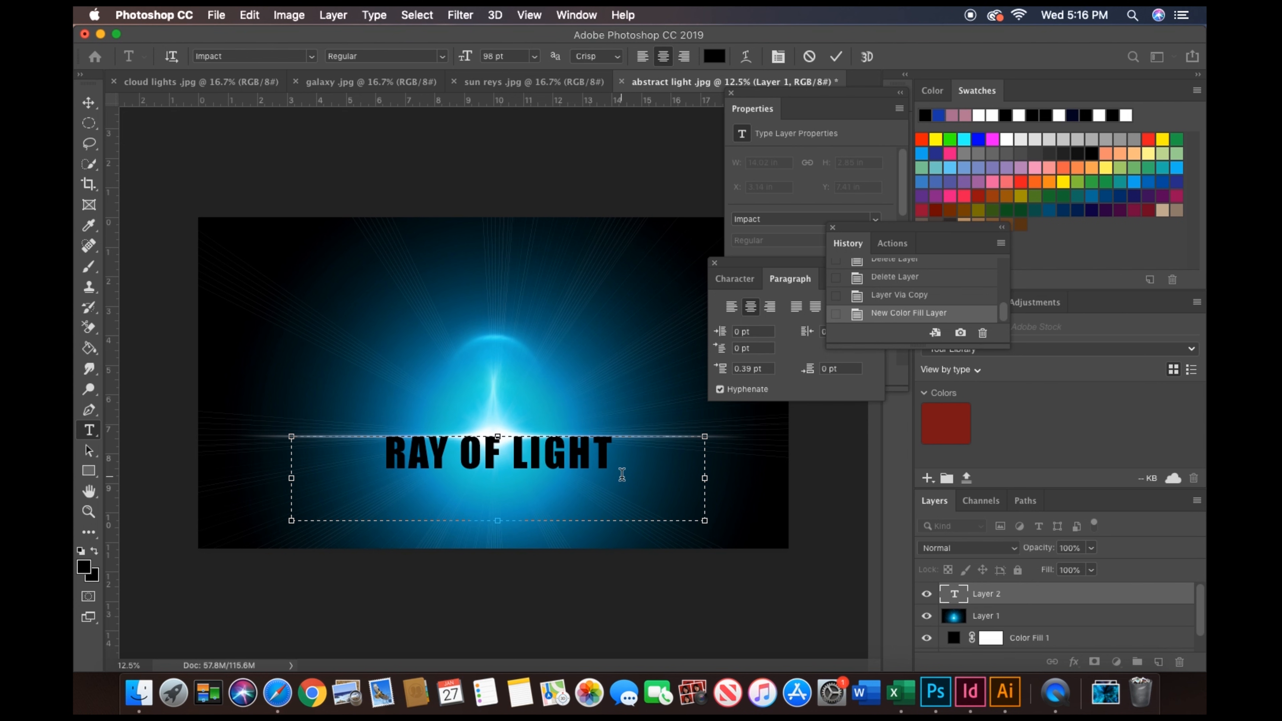
left_click(89, 102)
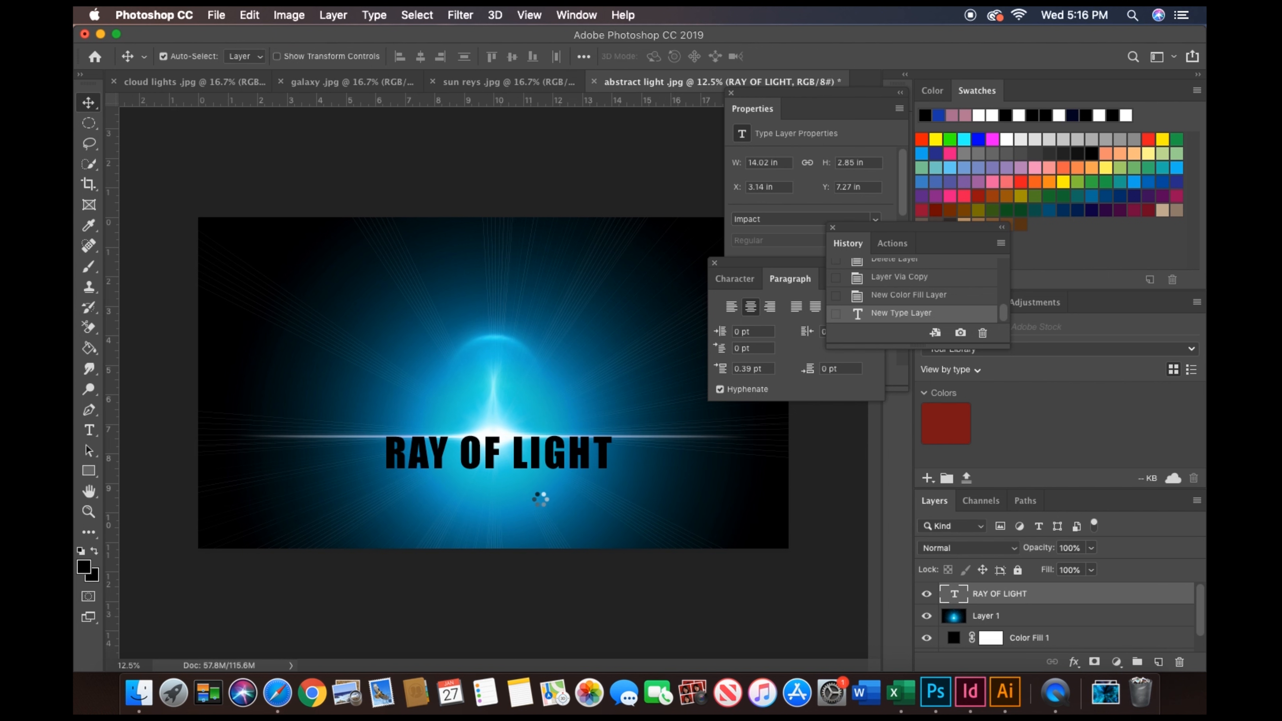
mouse_move(522, 457)
left_mouse_down()
mouse_move(500, 448)
mouse_move(537, 452)
mouse_move(520, 444)
left_mouse_up()
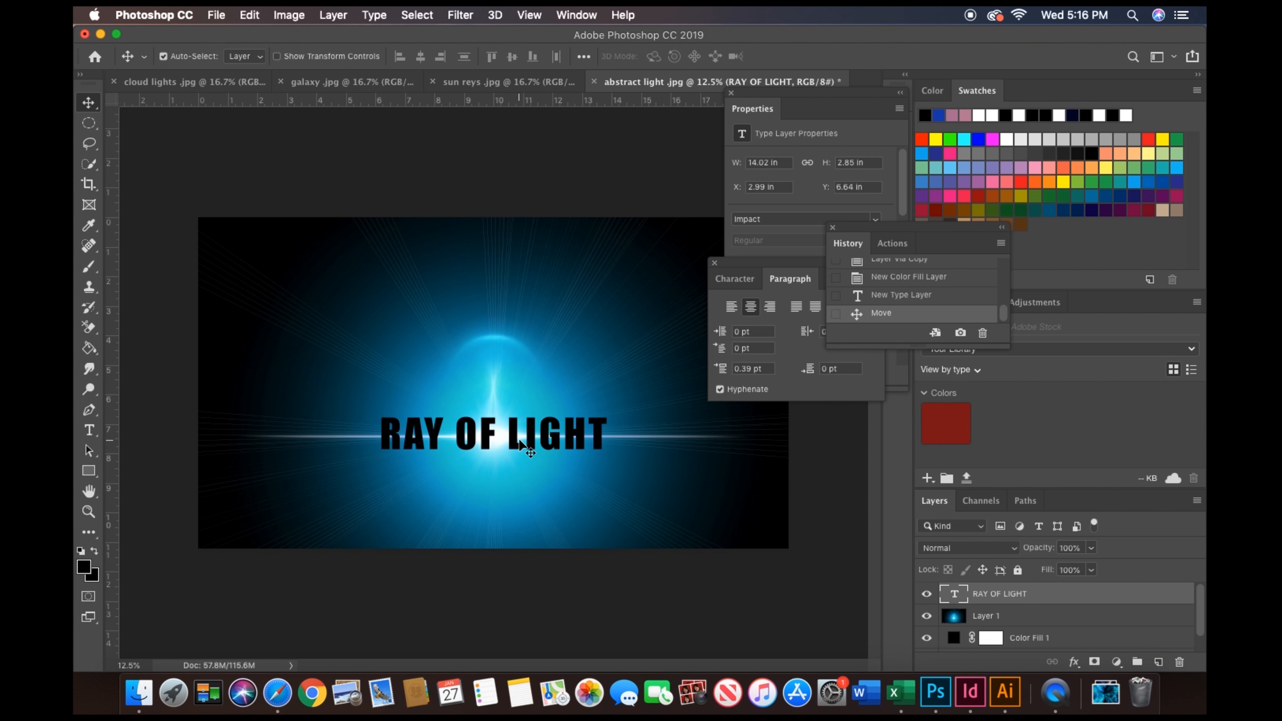
Set the RAY OF LIGHT text size to 135 pt and shift the text slightly right along the light streak.
key("t")
left_click_drag(609, 434, 356, 444)
left_click(507, 57)
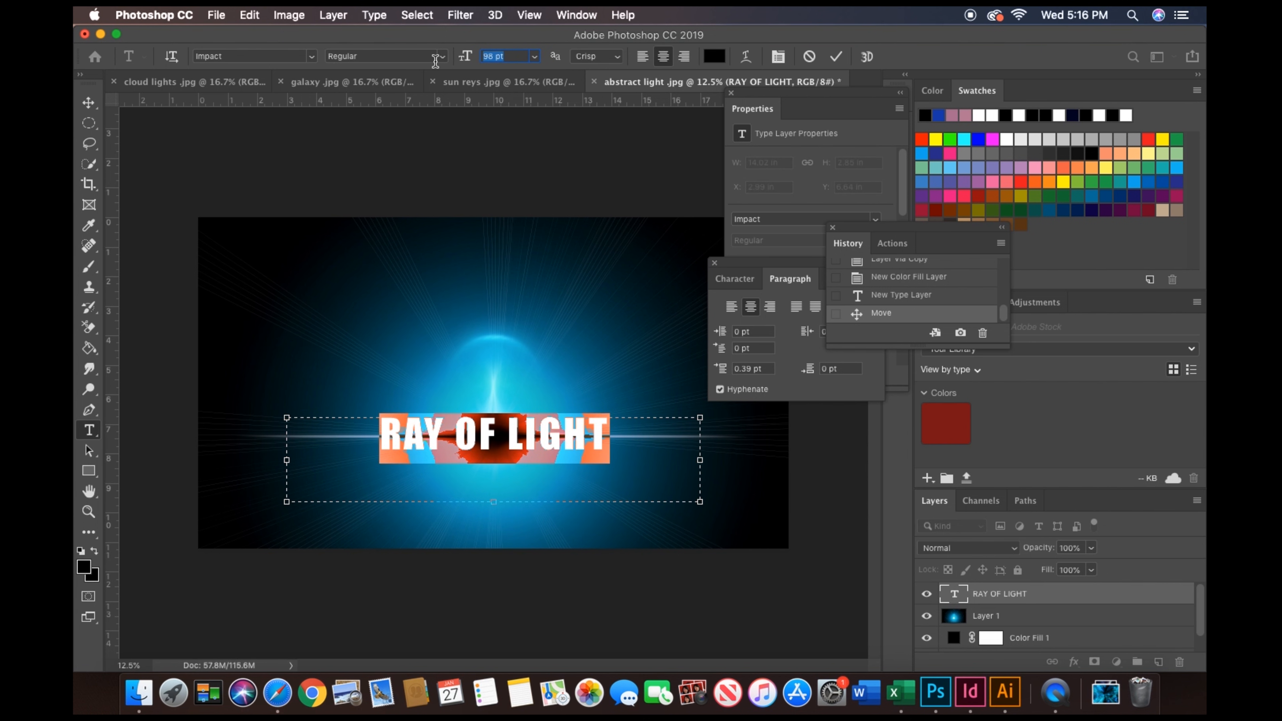
key("Up")
key("Up")
key("Up")
key("Up")
key("Up")
key("Up")
key("Up")
key("Up")
key("Up")
key("Up")
key("Up")
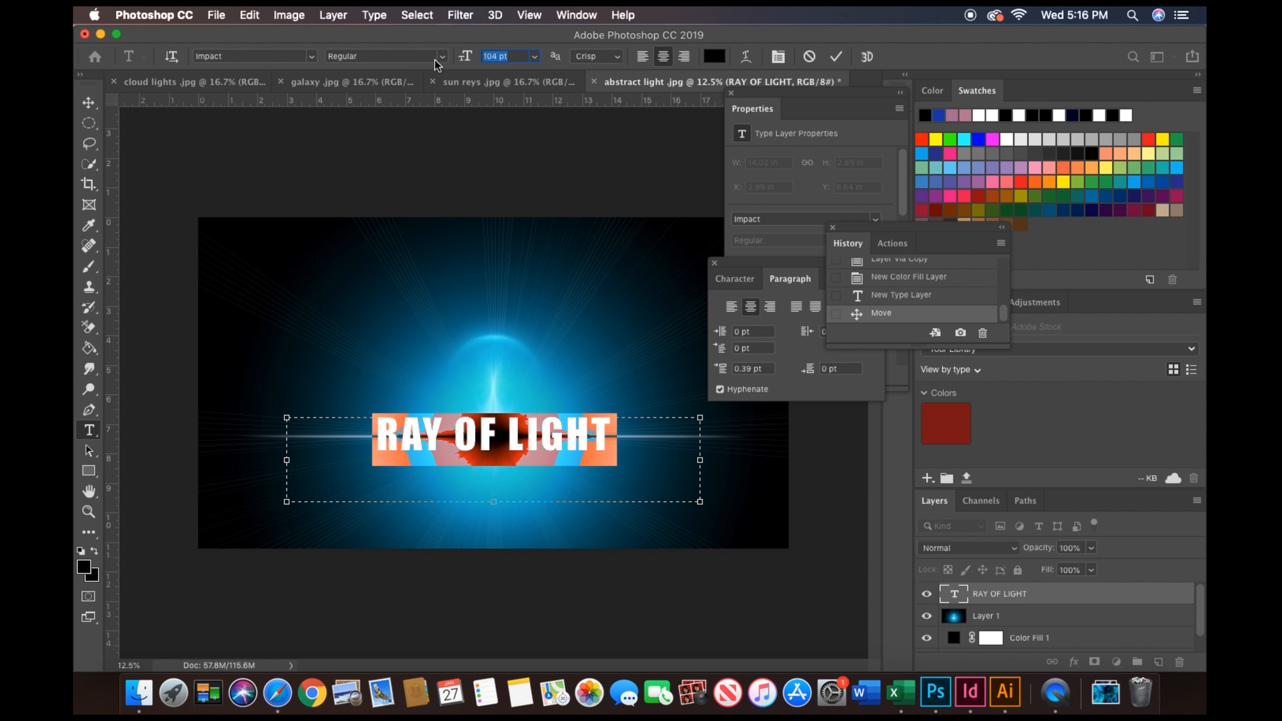
key("Up")
key("Up")
key("Up")
key("Up")
key("Up")
key("Up")
key("Up")
key("Up")
key("Up")
key("Up")
key("Up")
key("Up")
key("Up")
key("Up")
key("Up")
key("Up")
key("Up")
key("Up")
key("Up")
key("Up")
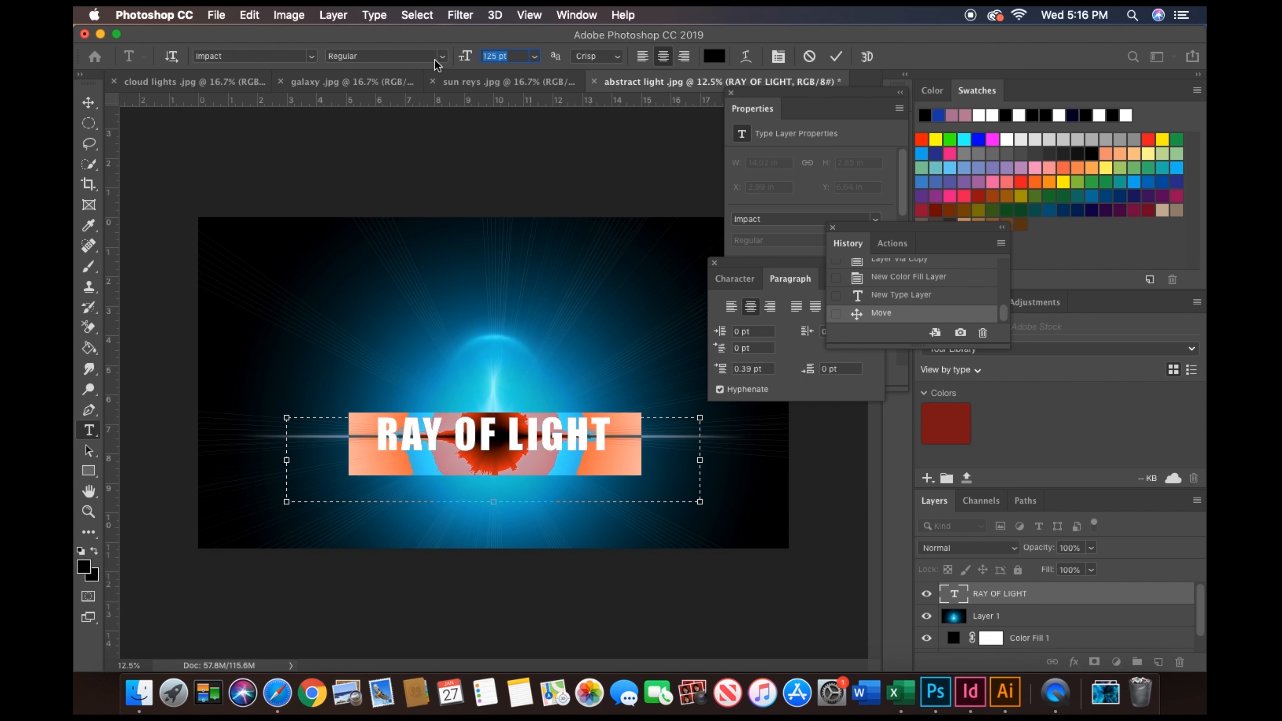
key("Up")
key("Up")
key("Up")
key("Up")
key("Up")
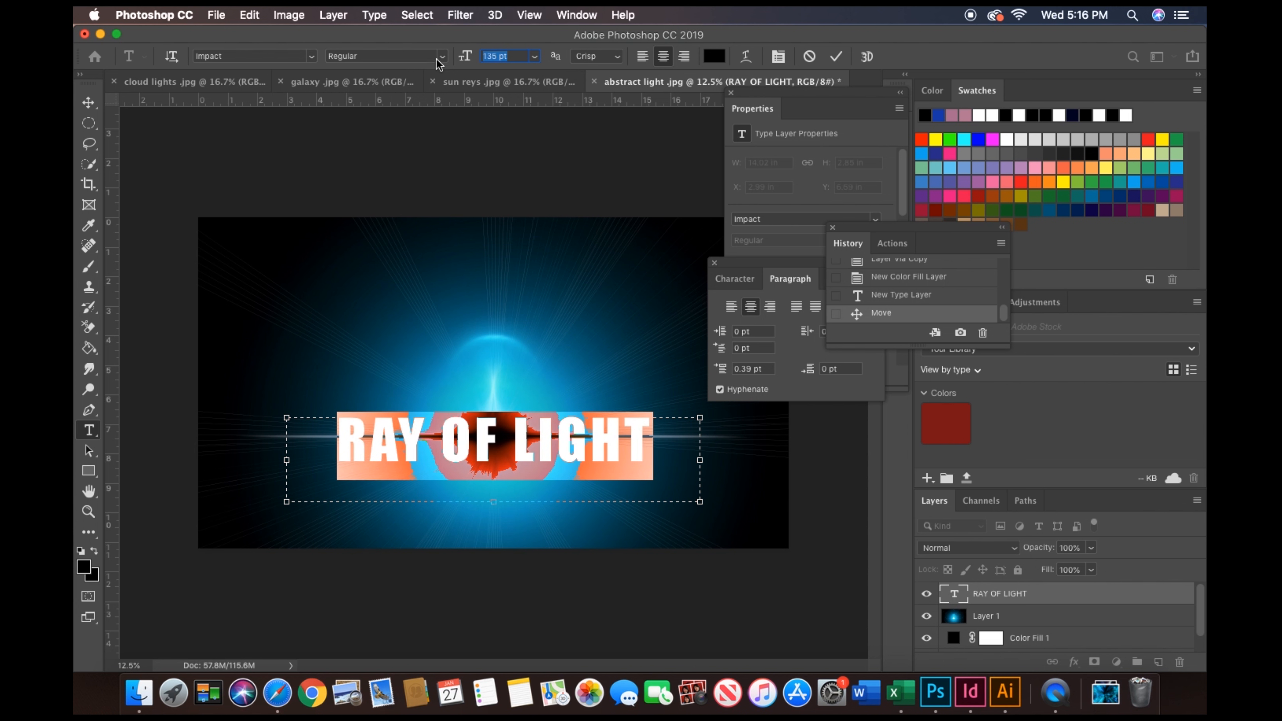
left_click(89, 102)
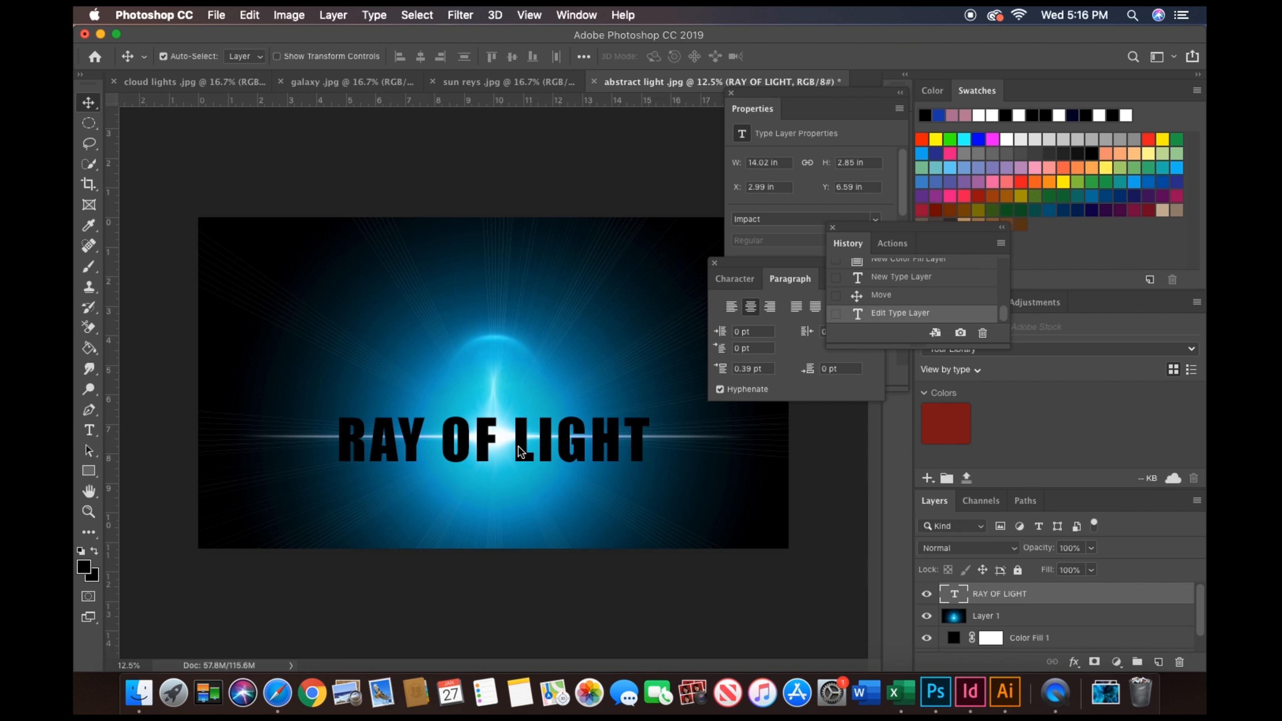
left_click_drag(535, 446, 560, 441)
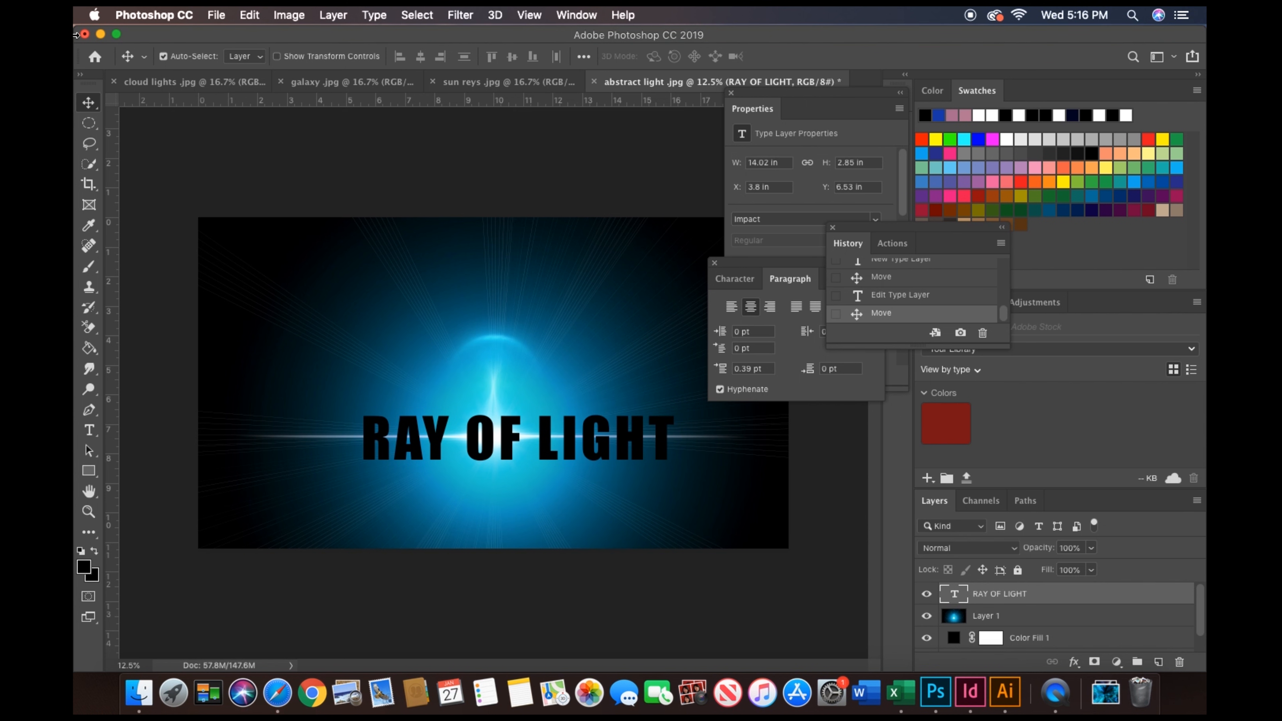
Place the RAY OF LIGHT layer beneath Layer 1 and clip Layer 1 to the text with a clipping mask.
left_click_drag(998, 596, 1020, 635)
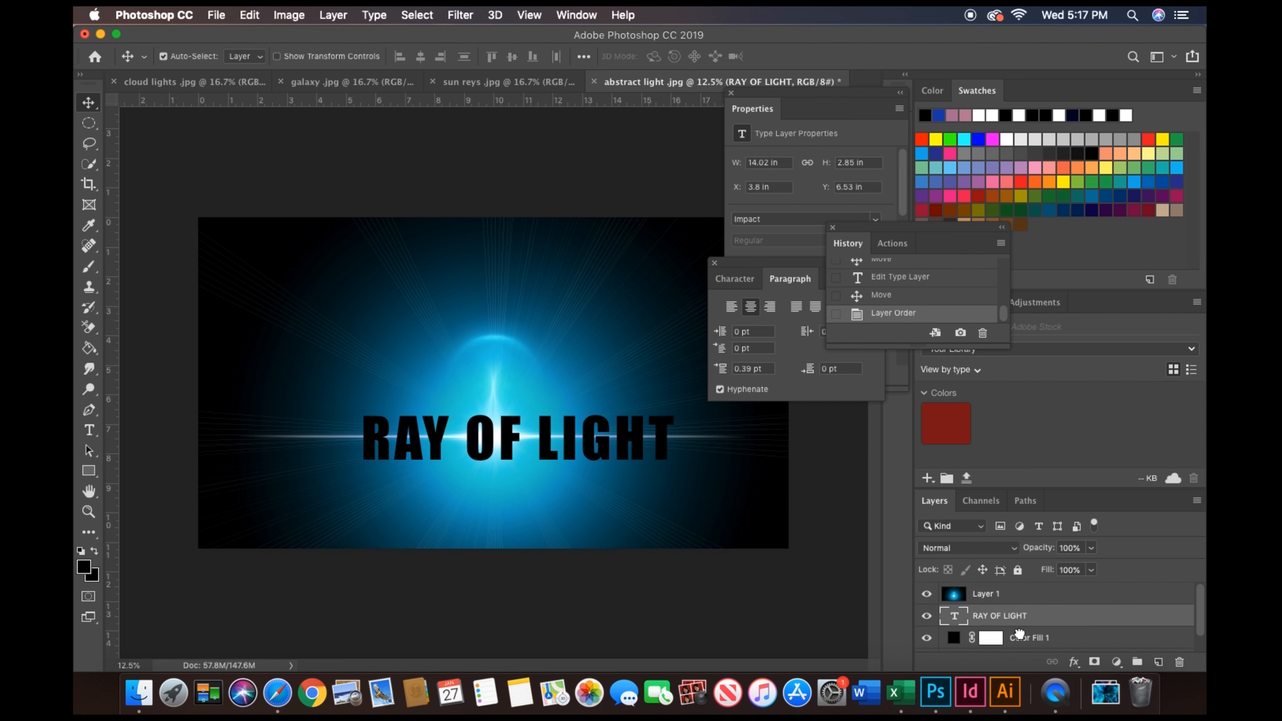
left_click(997, 596)
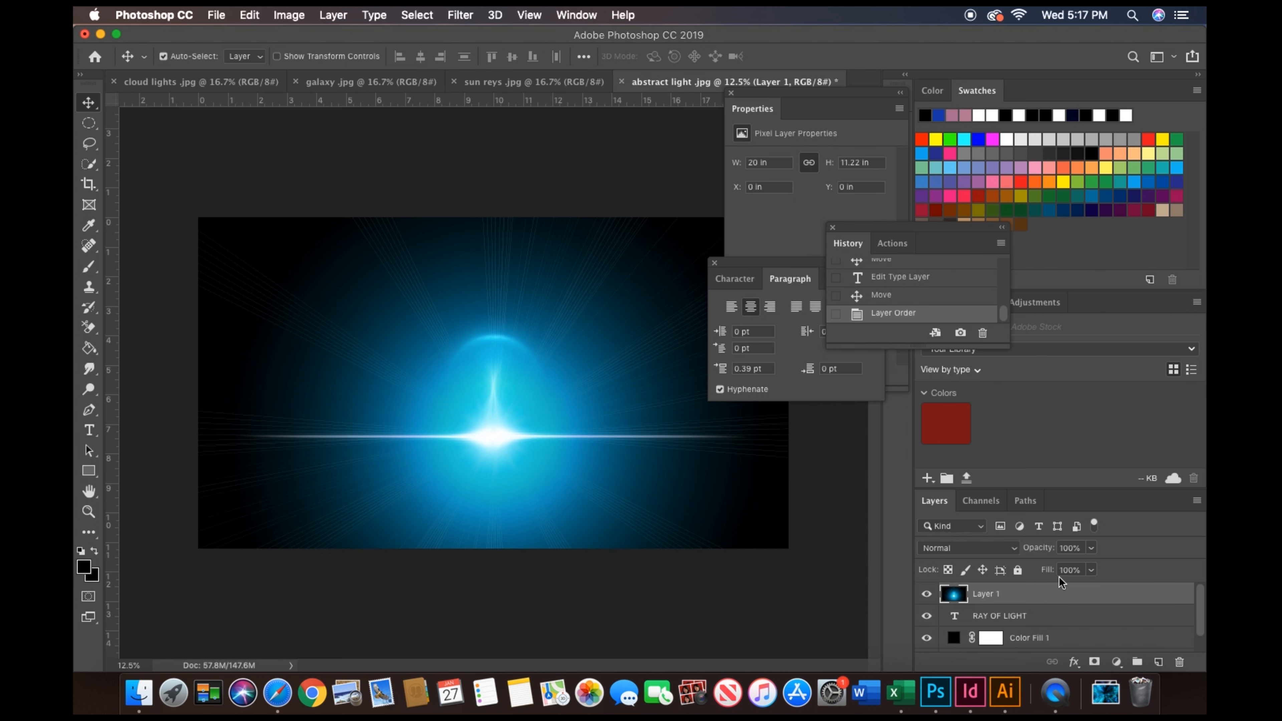
left_click(1196, 502)
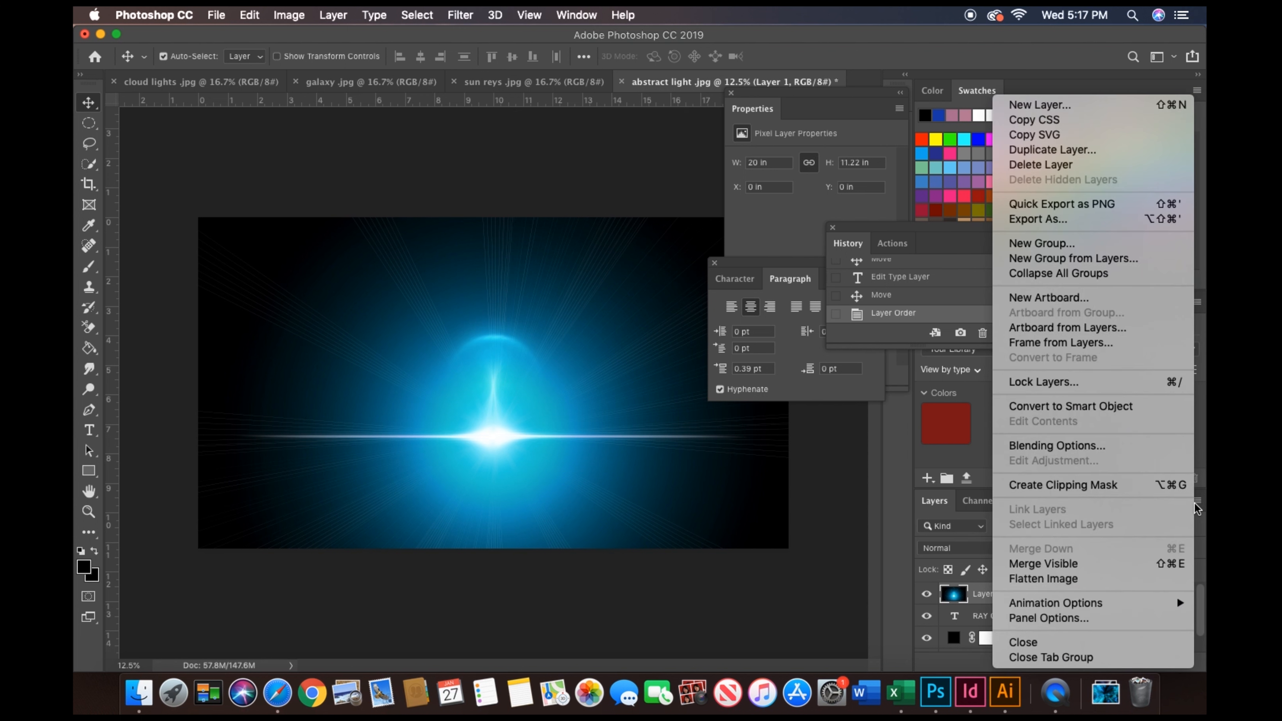
left_click(1080, 484)
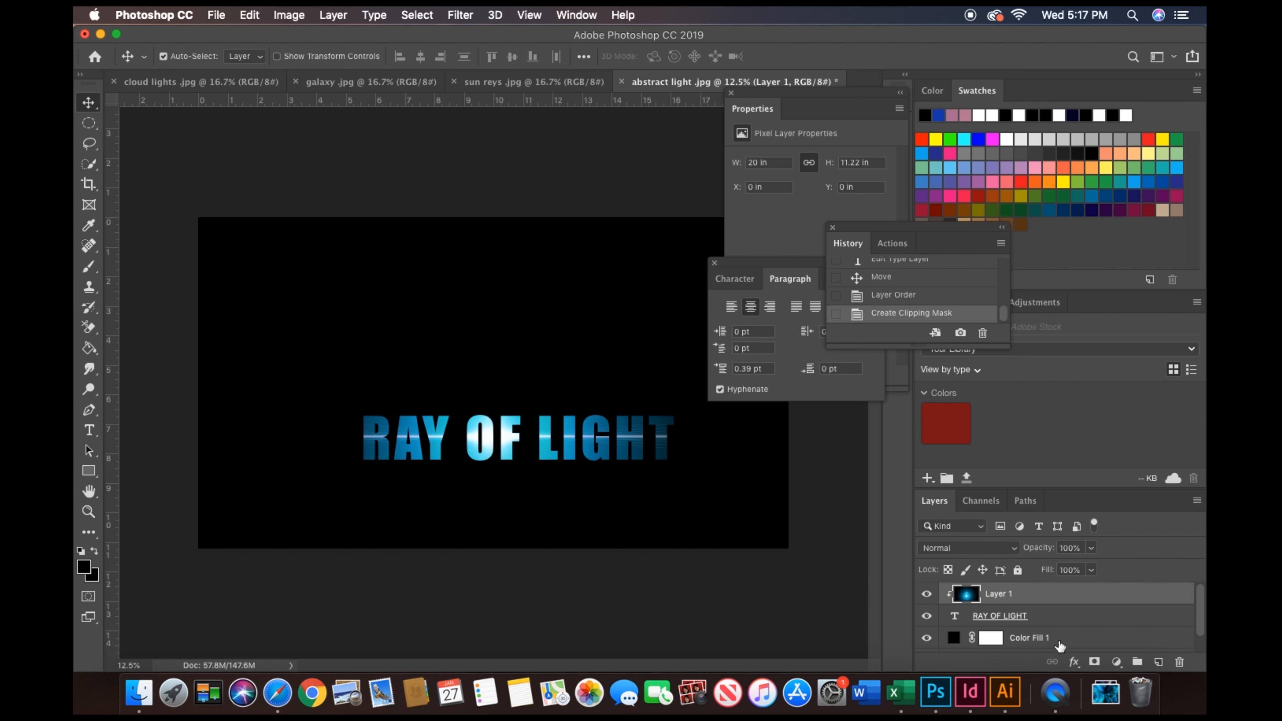
Free Transform Layer 1 and the RAY OF LIGHT layer together, moving the image-filled text to the centre of the canvas.
left_click(1020, 616, "shift")
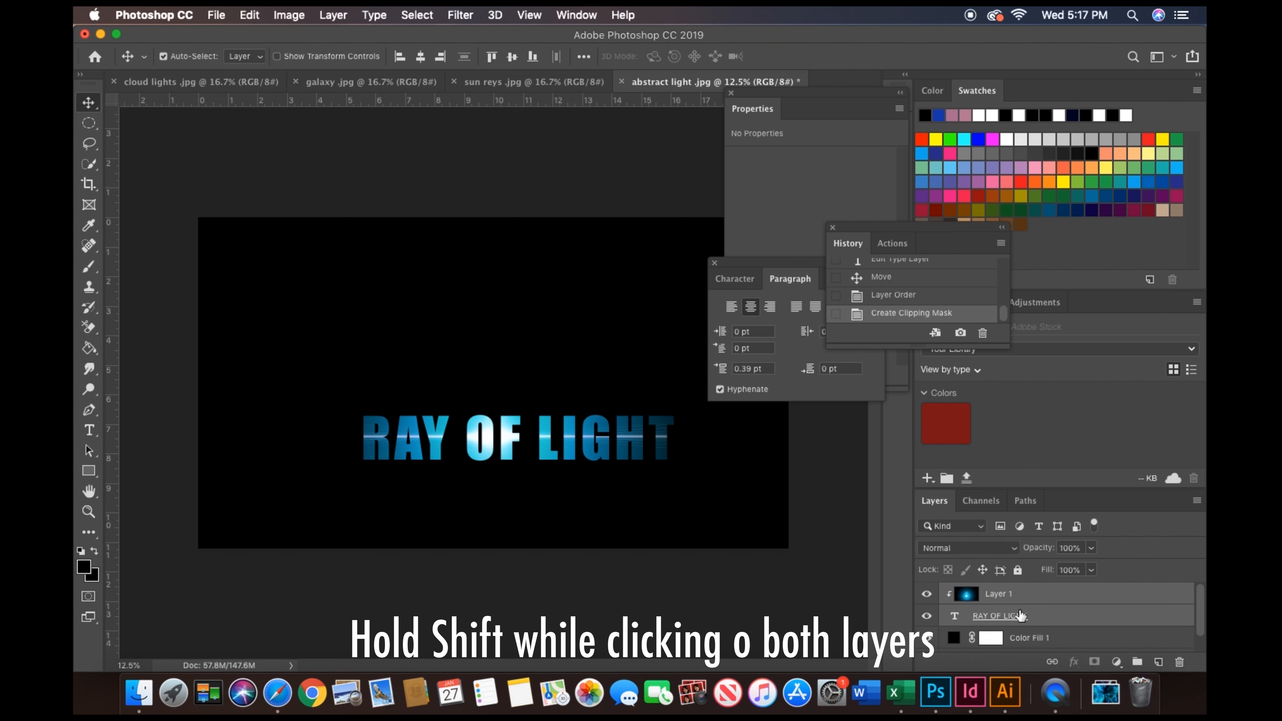
key("super+t")
left_click_drag(578, 450, 548, 412)
key("Up")
key("Up")
key("Up")
key("Up")
key("Up")
key("Up")
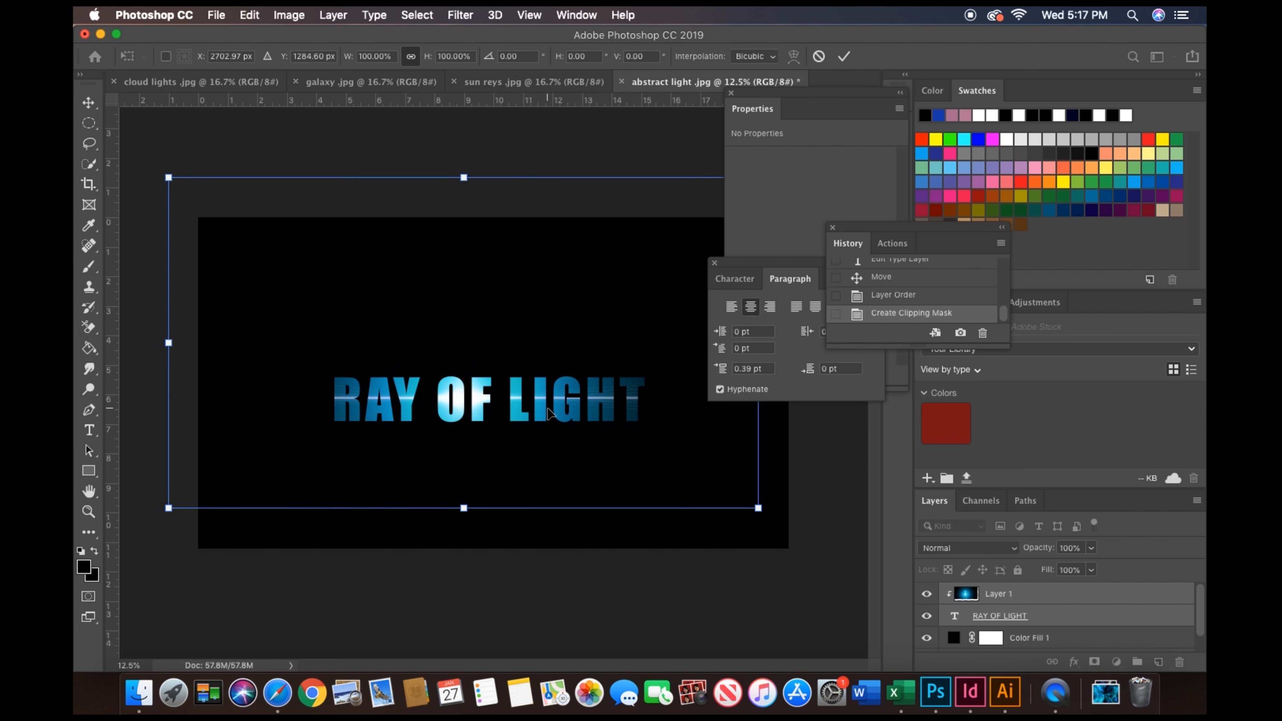
key("Right")
key("Right")
key("Right")
key("Right")
key("Right")
key("Right")
key("Right")
key("Right")
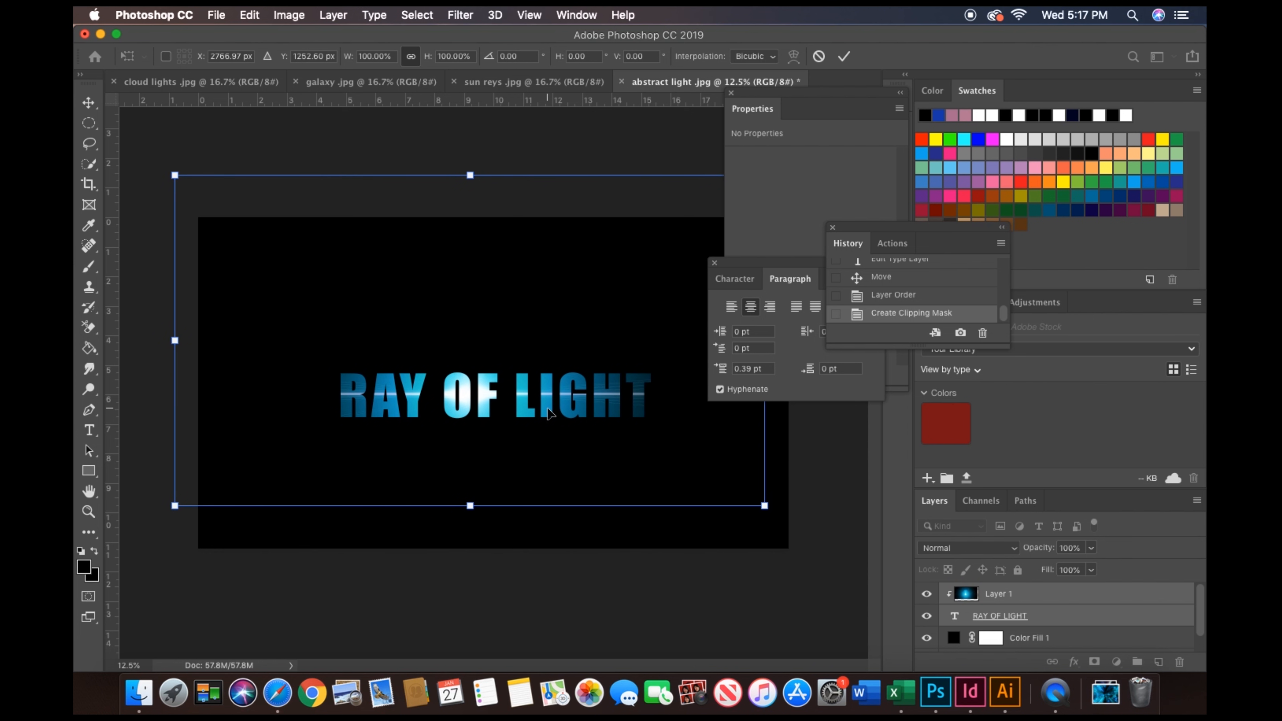
key("Return")
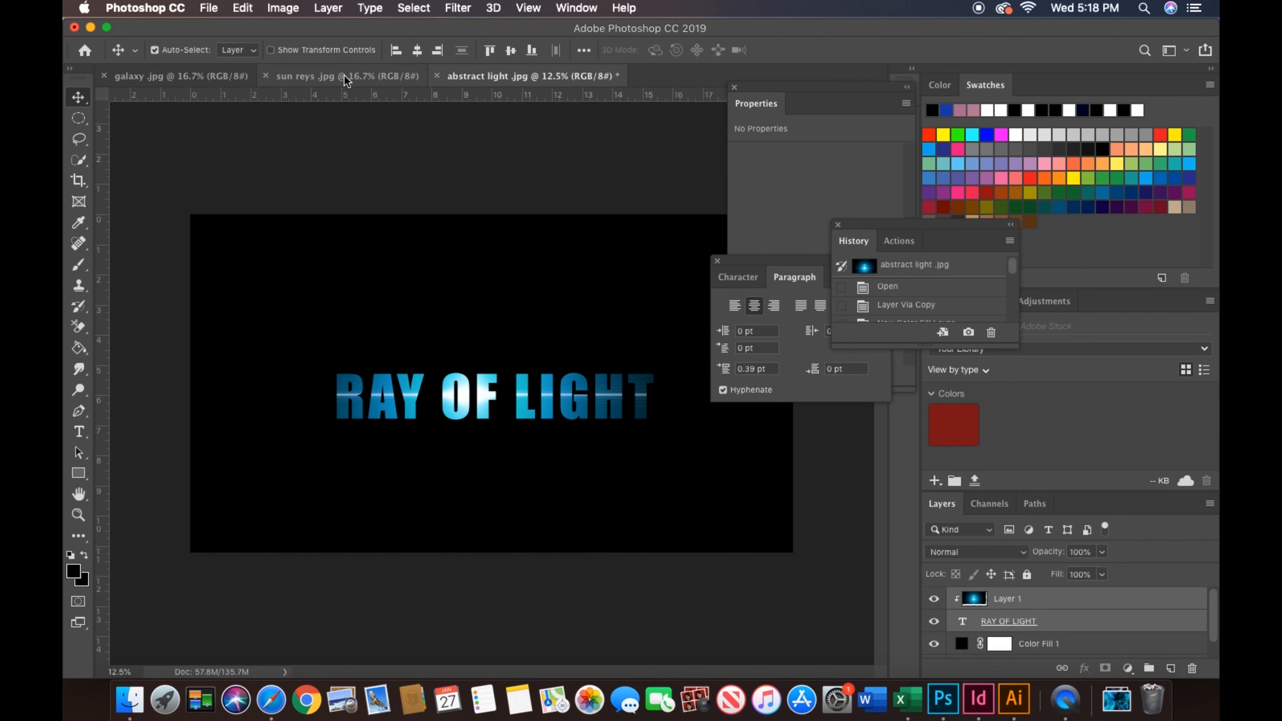
In the sun reys image, duplicate the Background layer and add a black (000000) Solid Color fill layer between the two.
left_click(345, 77)
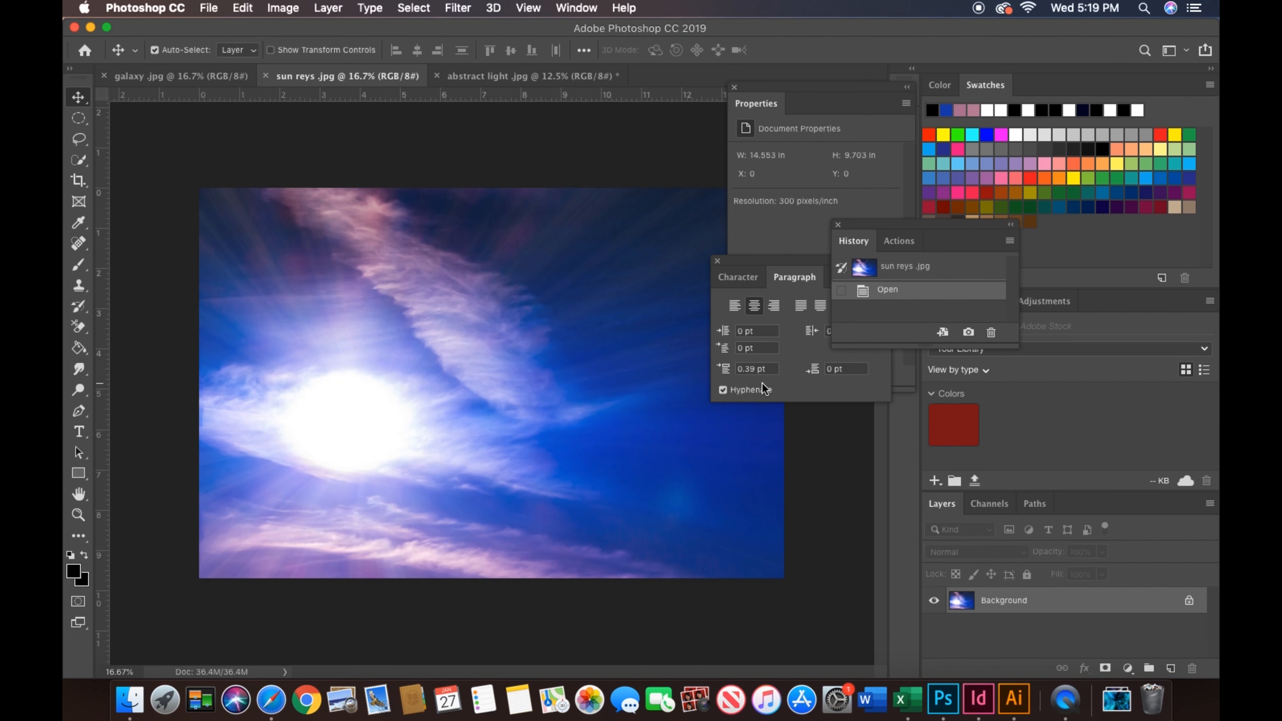
key("super+j")
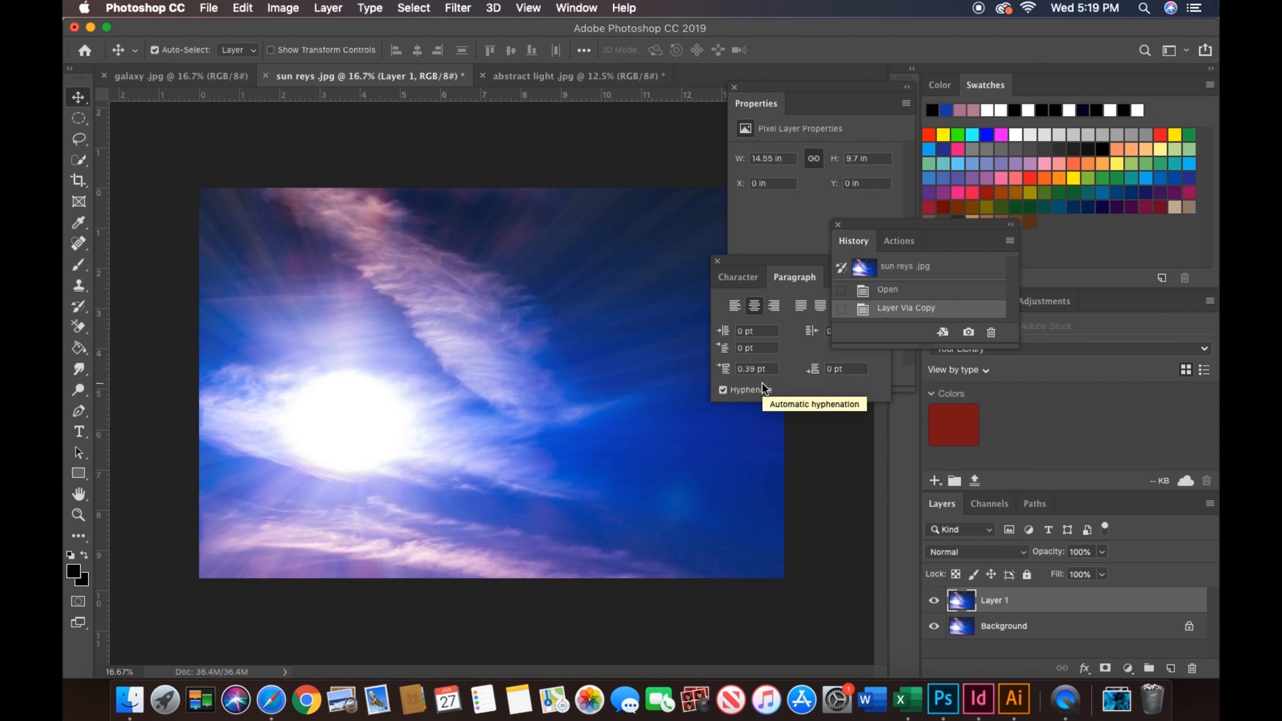
left_click(1104, 634)
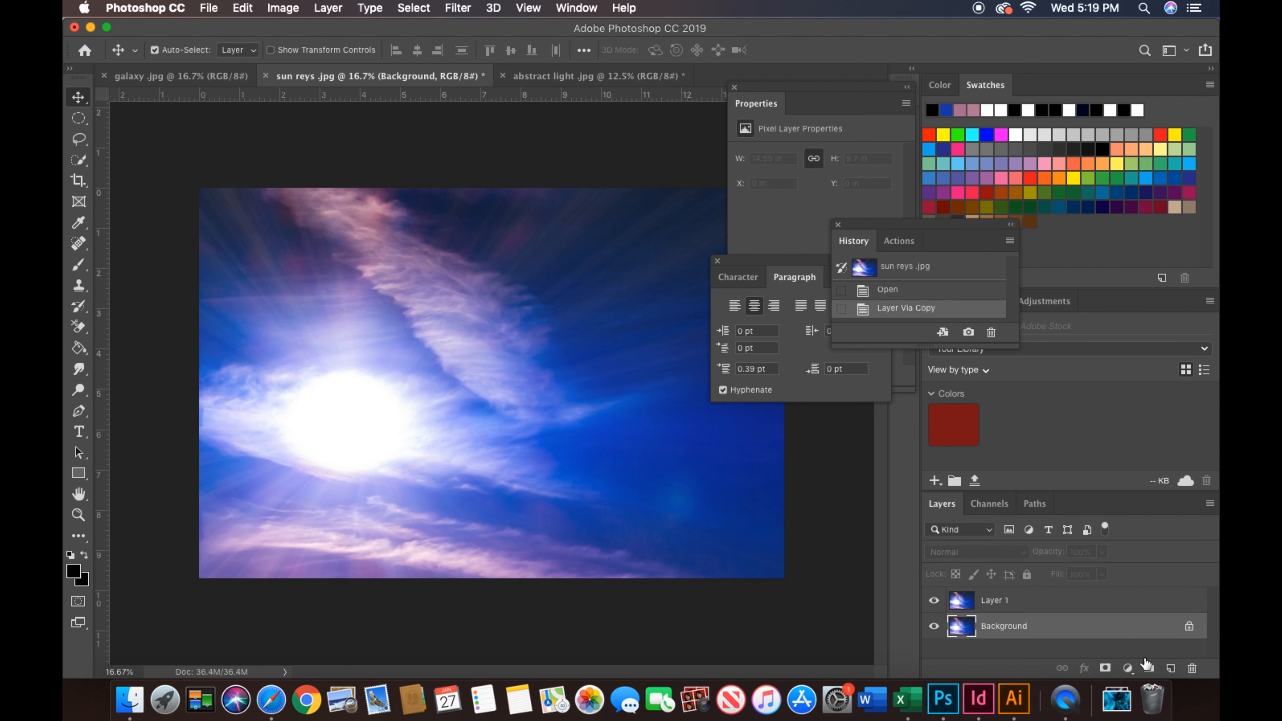
left_click(1128, 668)
left_click(1117, 363)
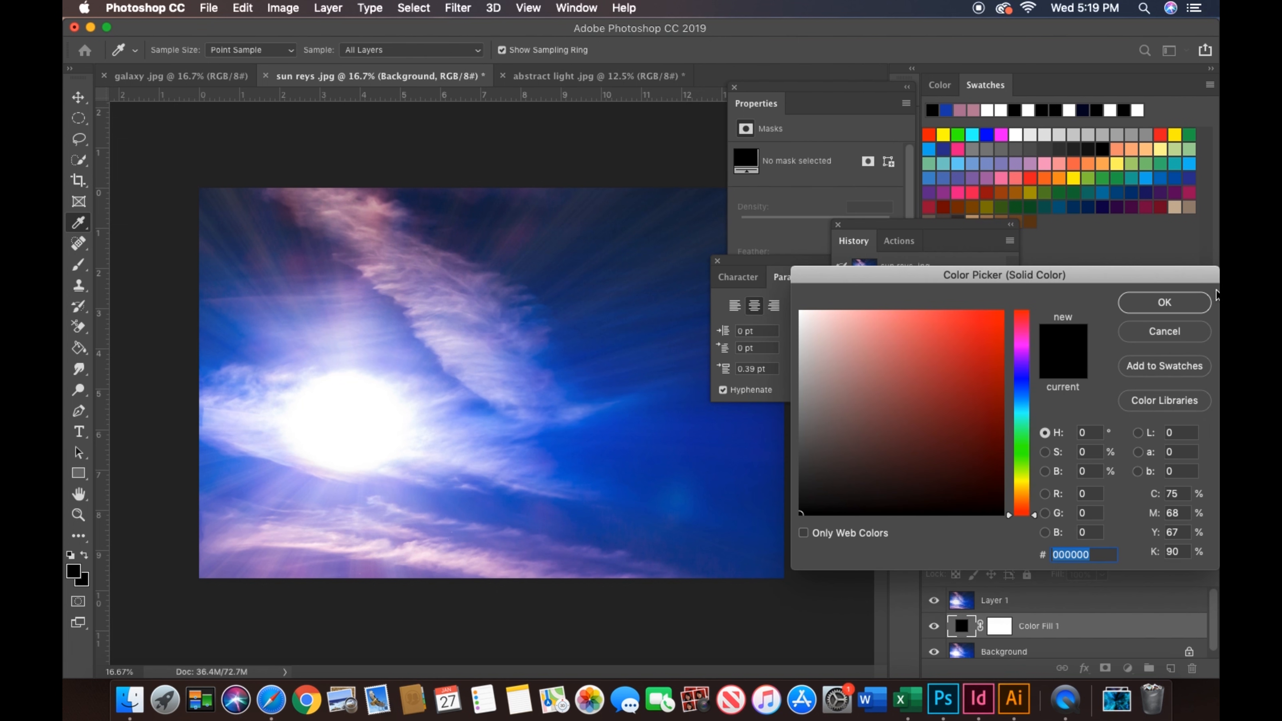
left_click(1170, 302)
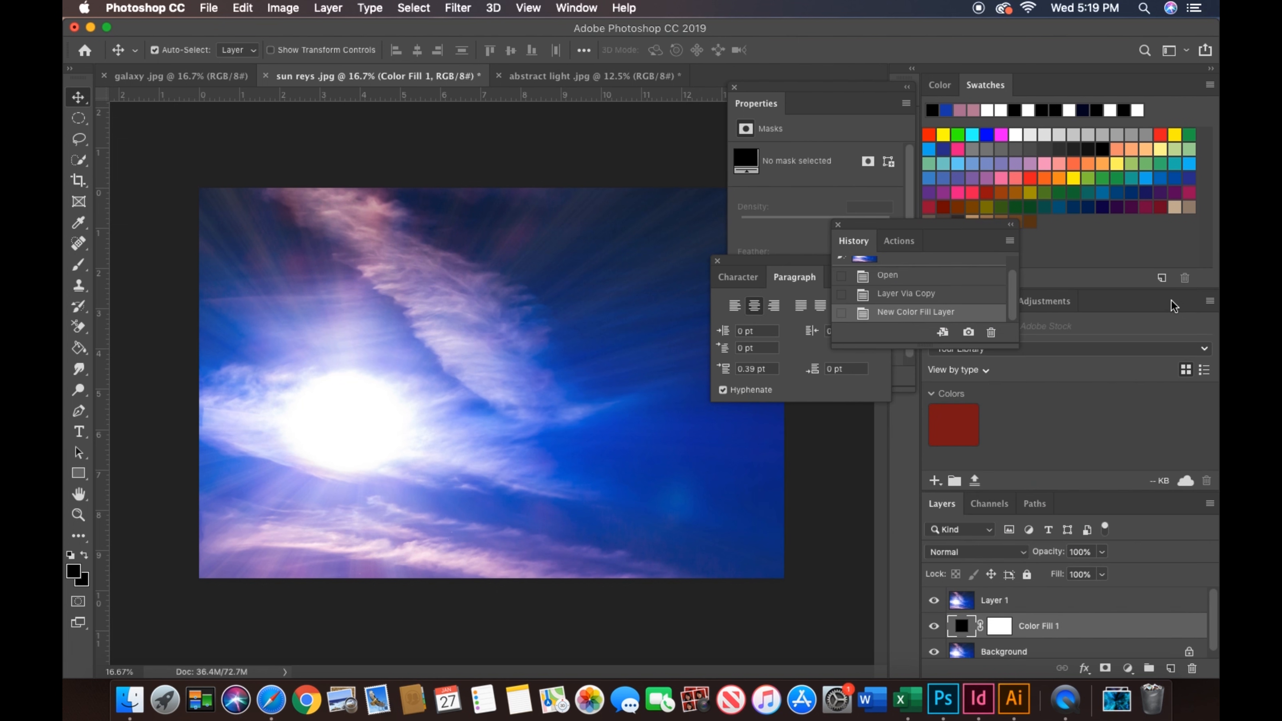
Crop the dark right-hand part off the sun reys image, leaving it about 10 in wide at full height.
left_click(1010, 601)
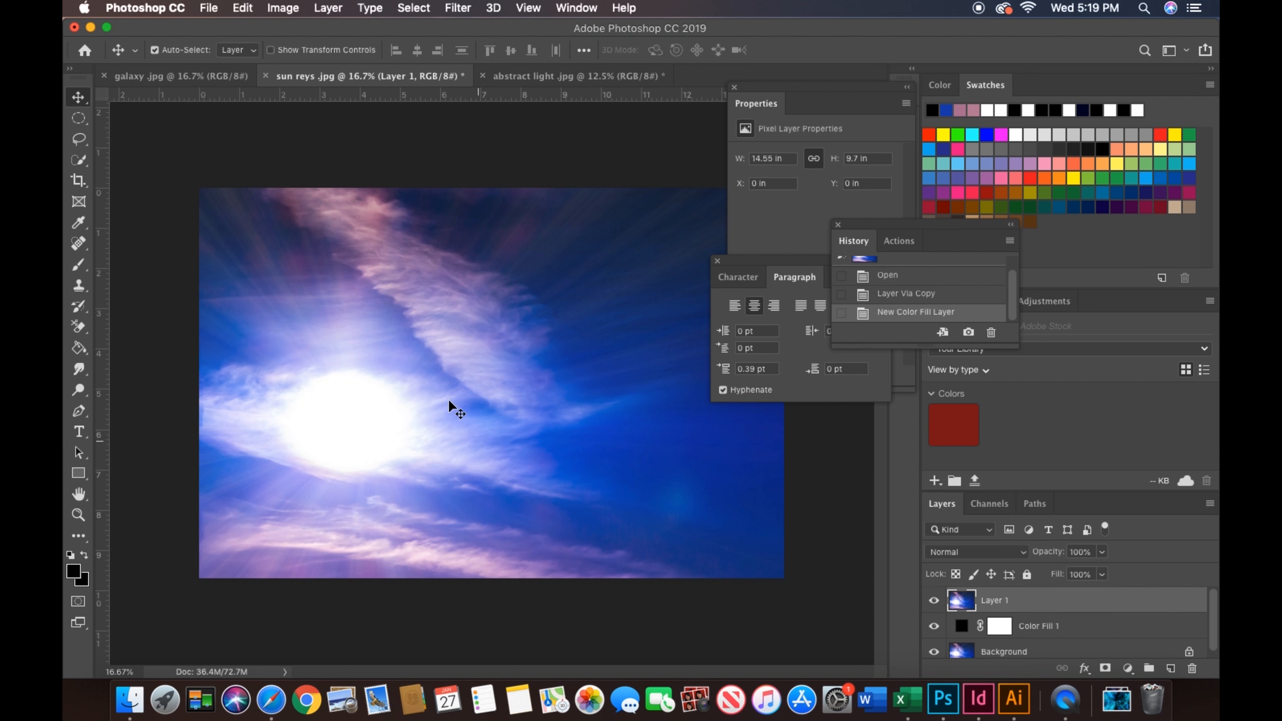
key("t")
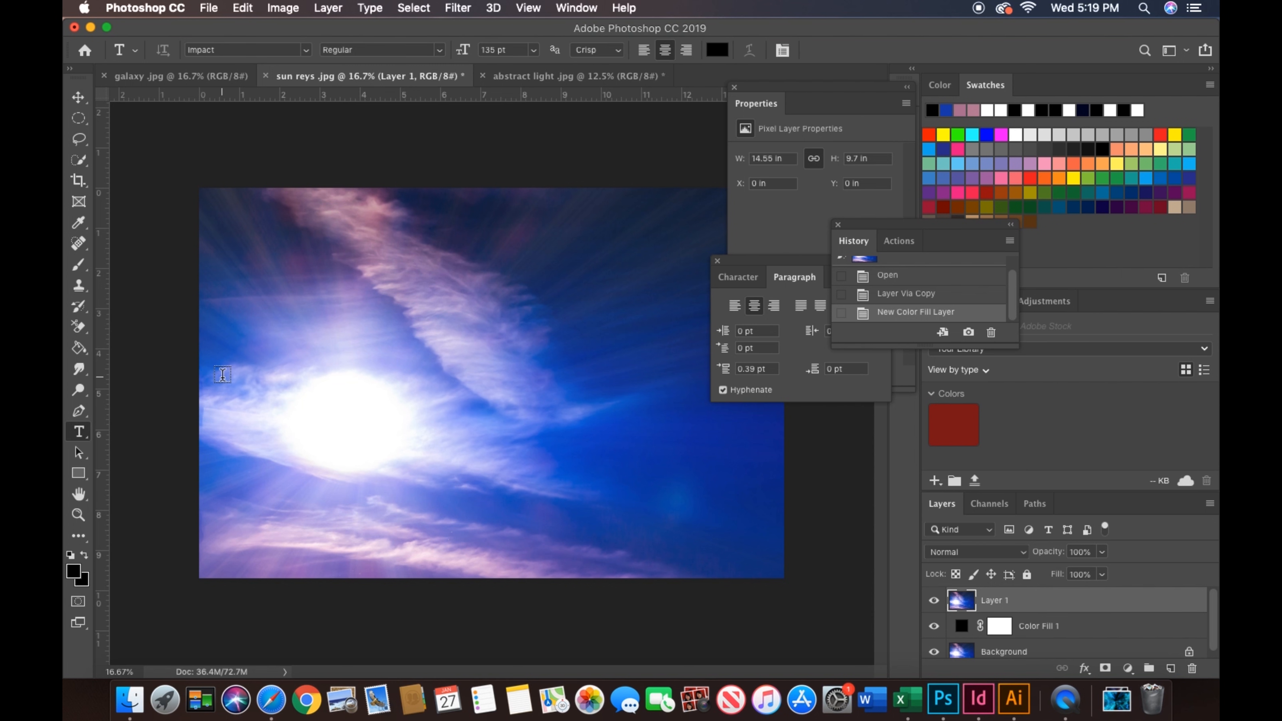
left_click(71, 183)
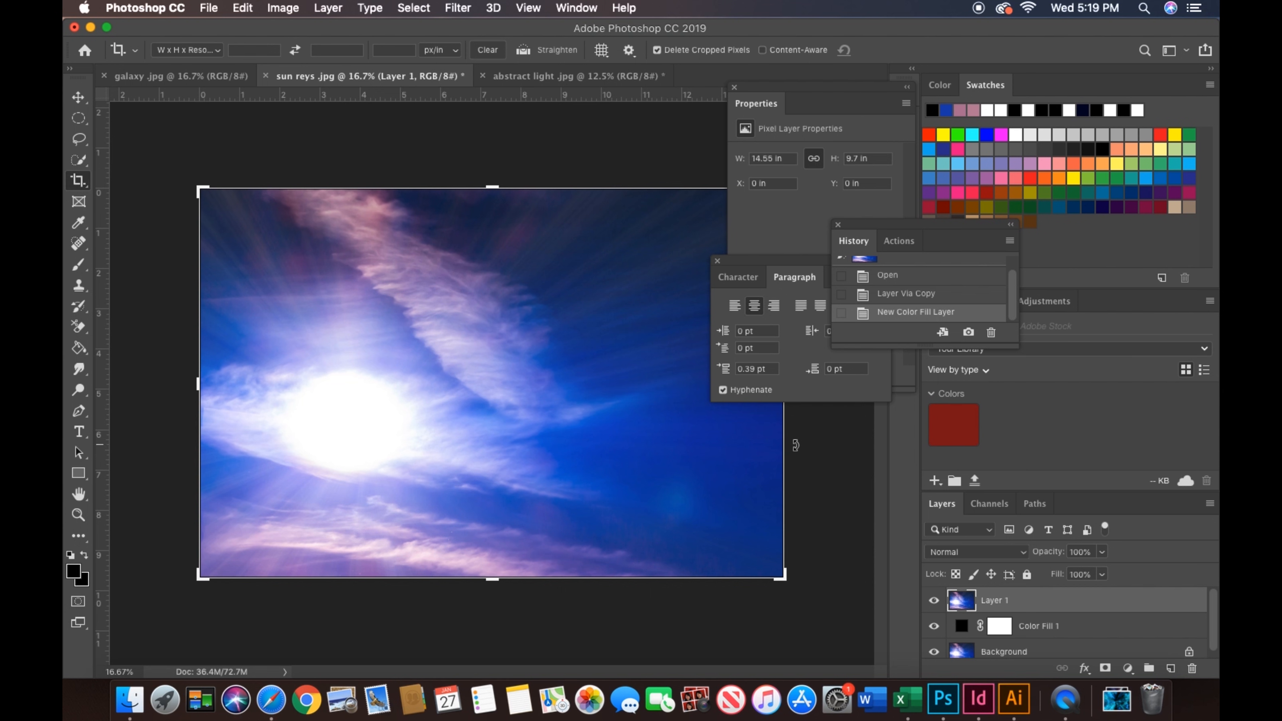
key("super+minus")
key("super+minus")
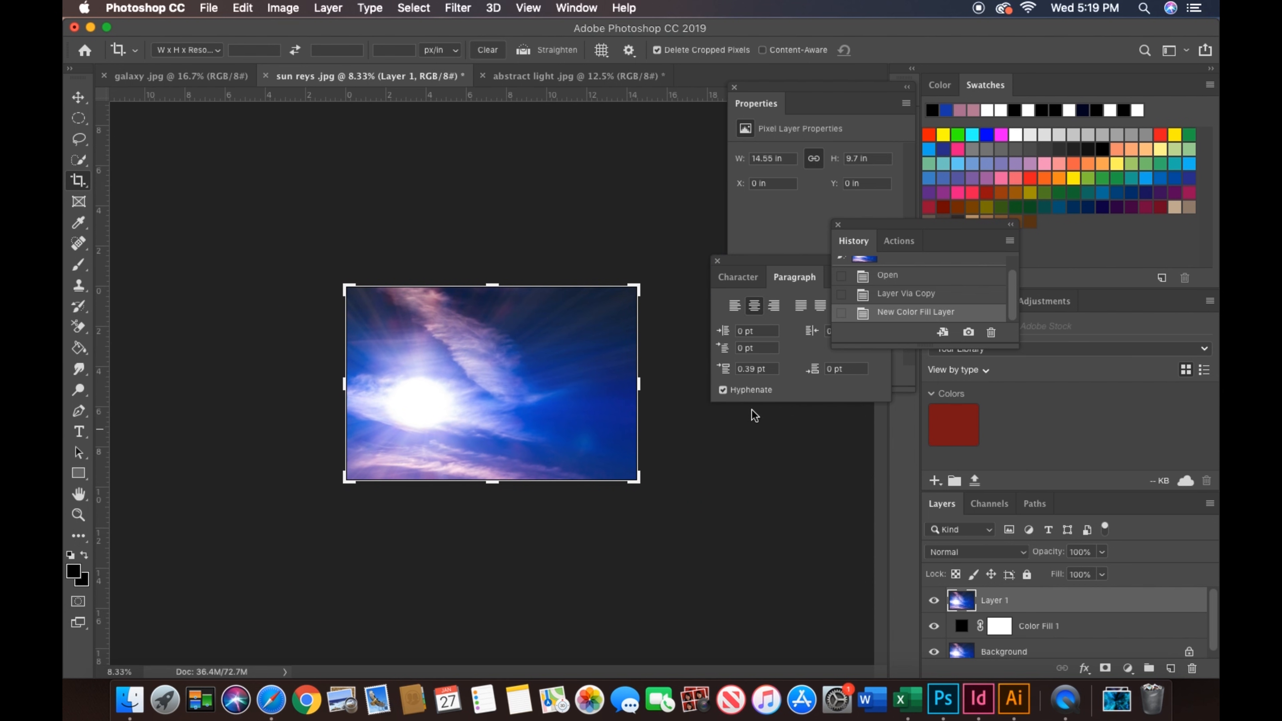
left_click_drag(646, 385, 596, 384)
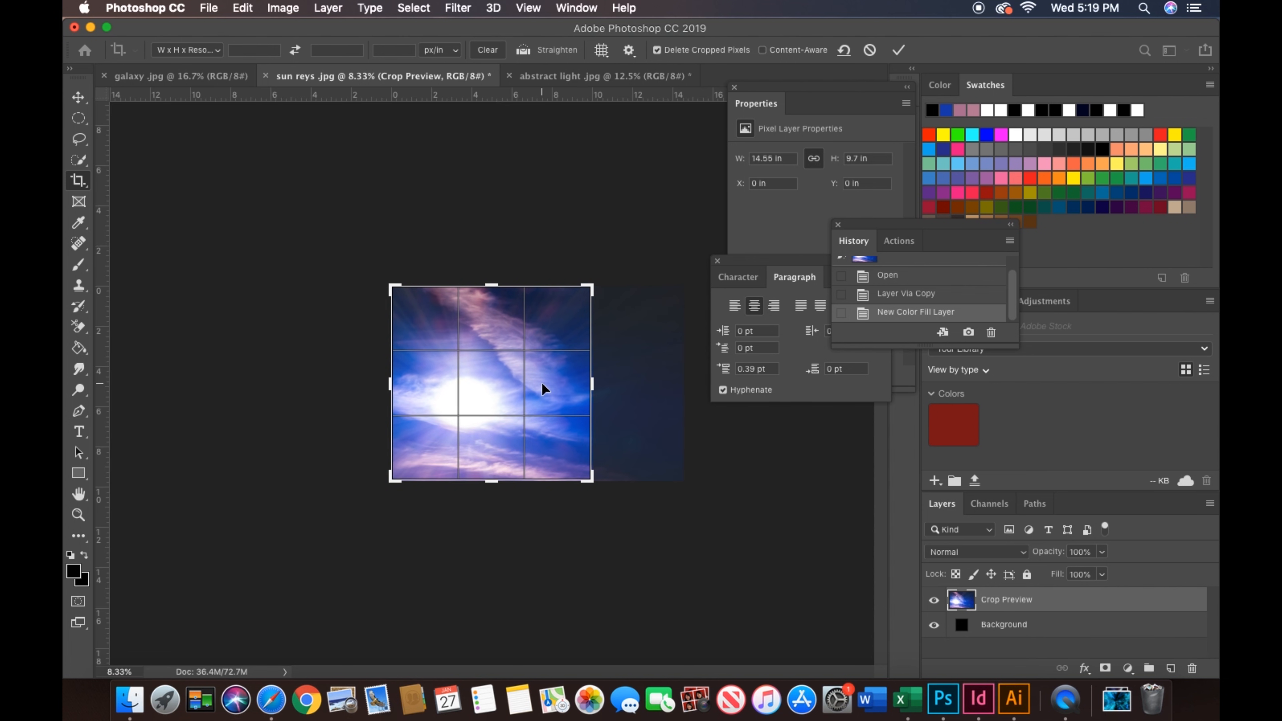
right_click(542, 384)
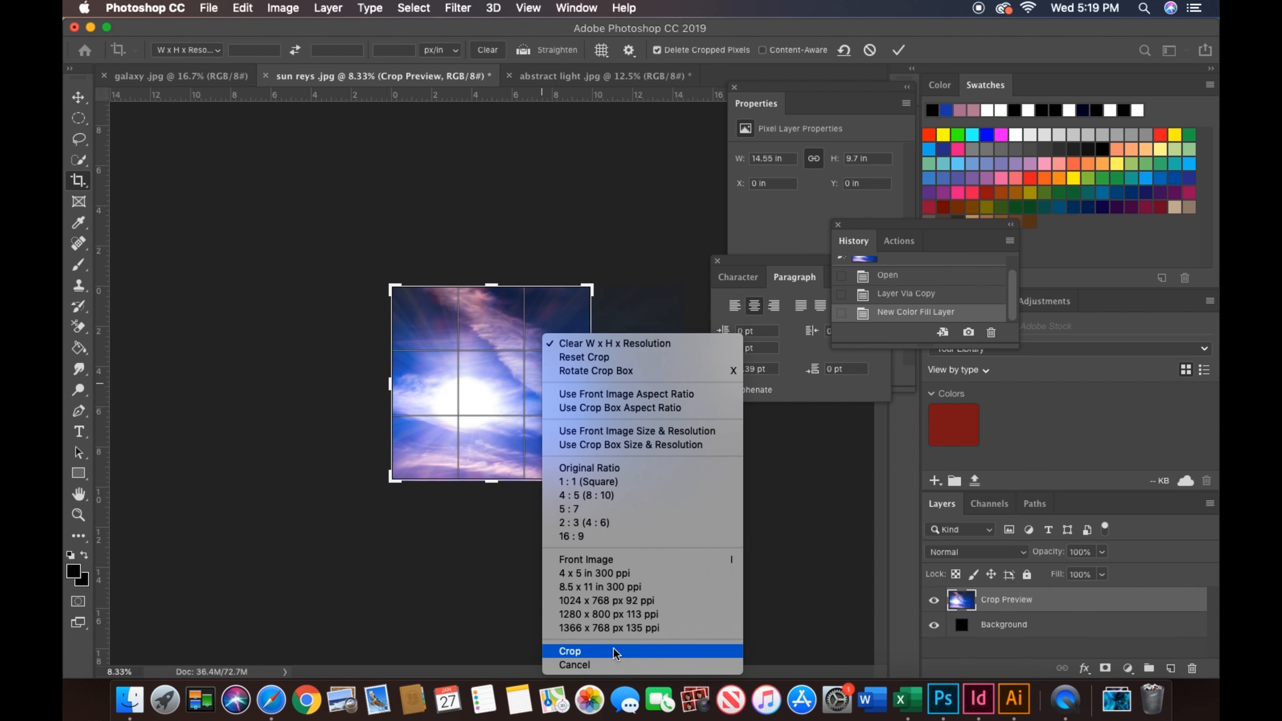
left_click(615, 652)
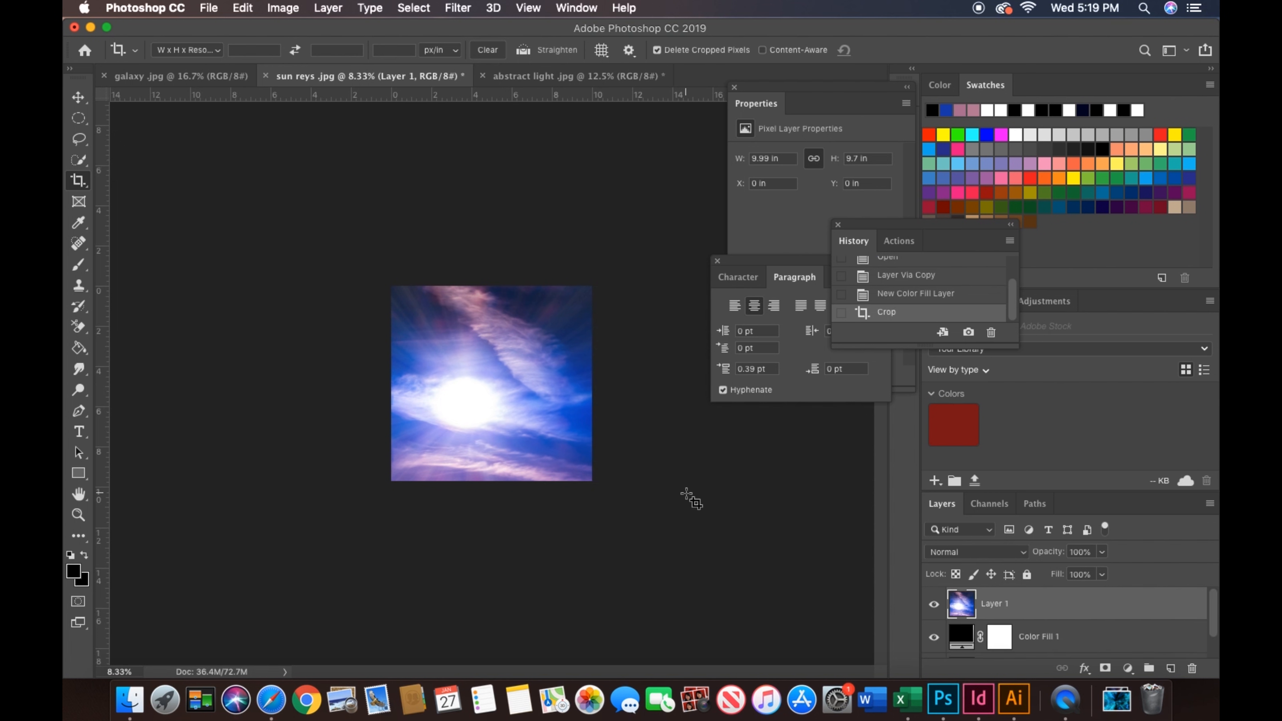
key("super+plus")
key("super+plus")
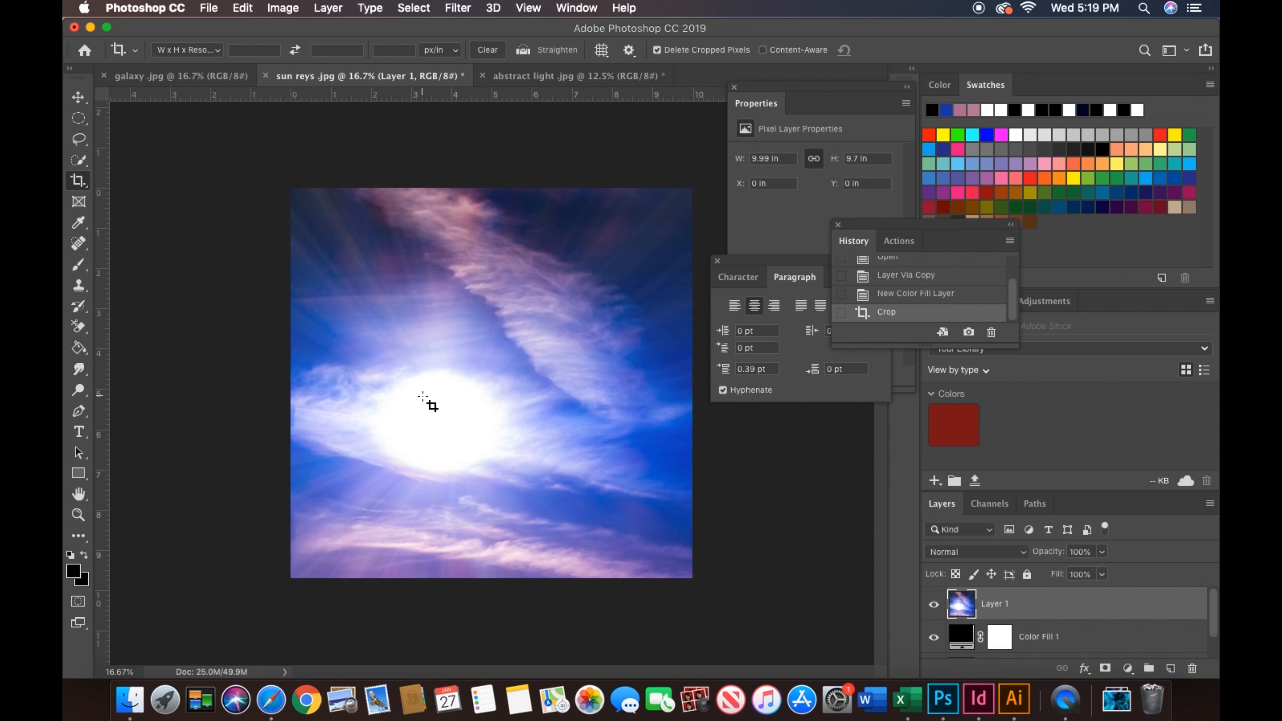
Add a text box about 9.7 by 2.6 in across the middle of the sun reys image reading "RISE OF THE SUN" at 72 pt.
key("t")
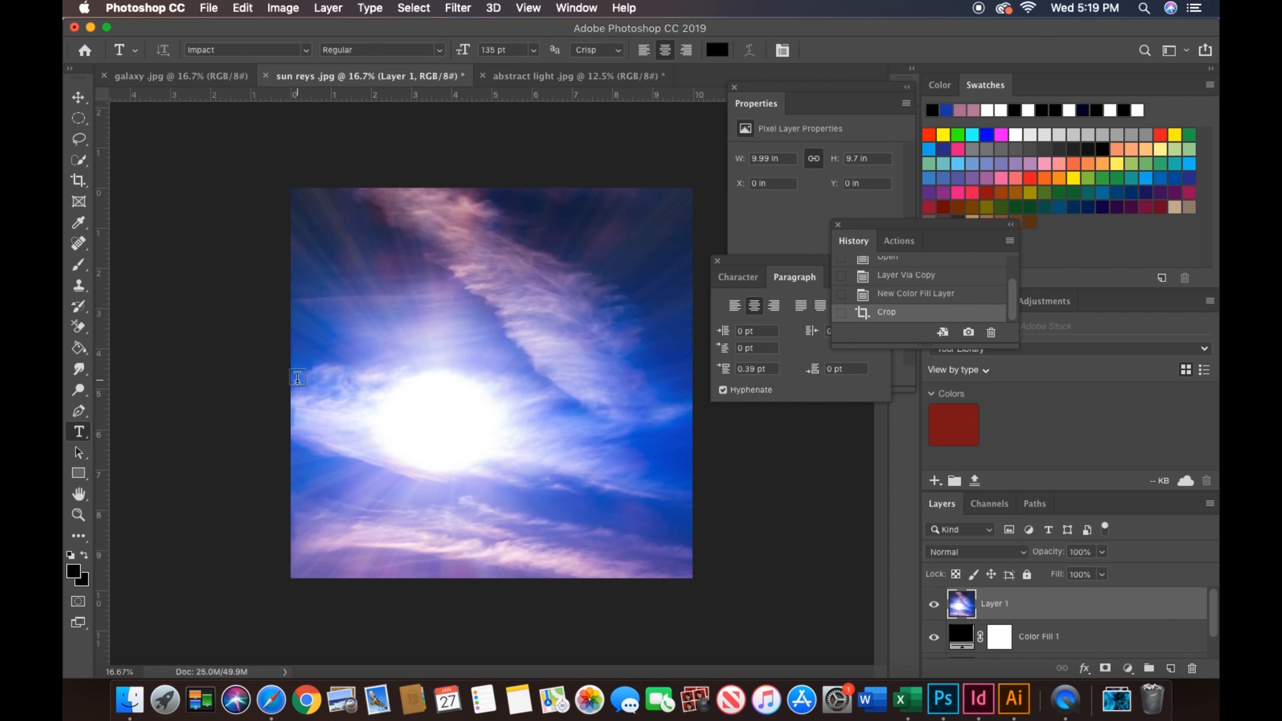
left_click_drag(301, 379, 692, 487)
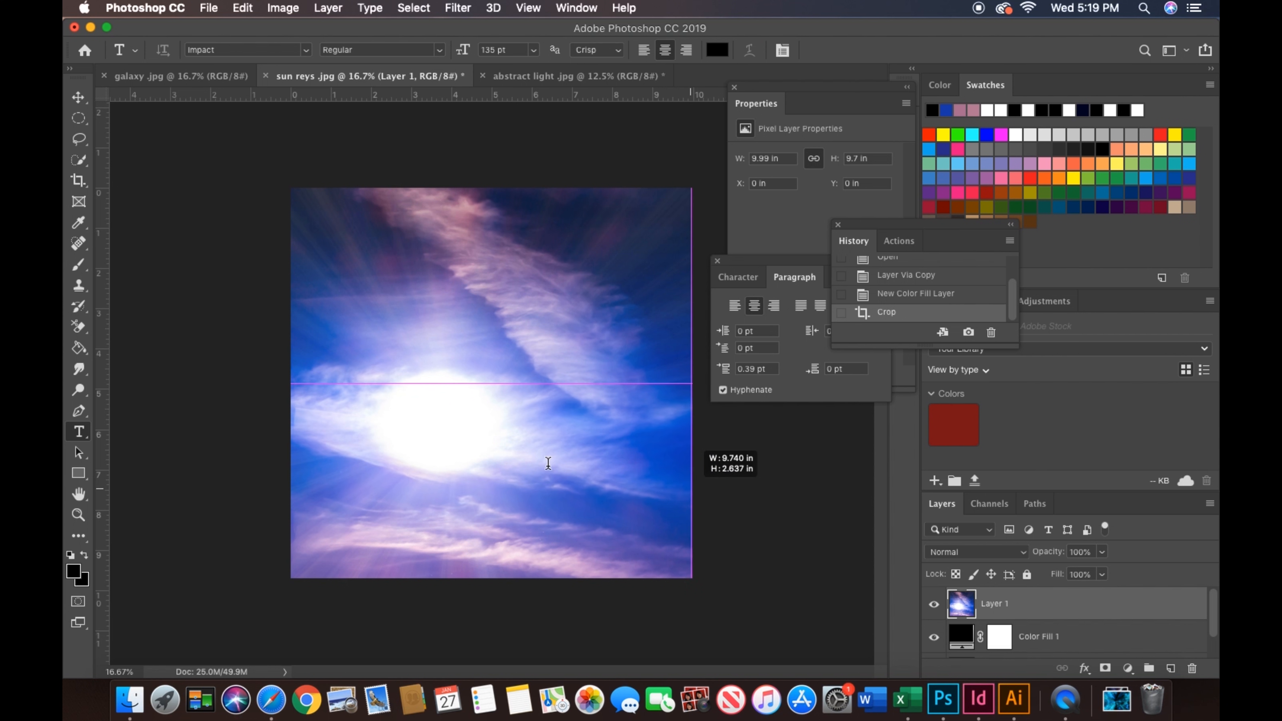
key("BackSpace")
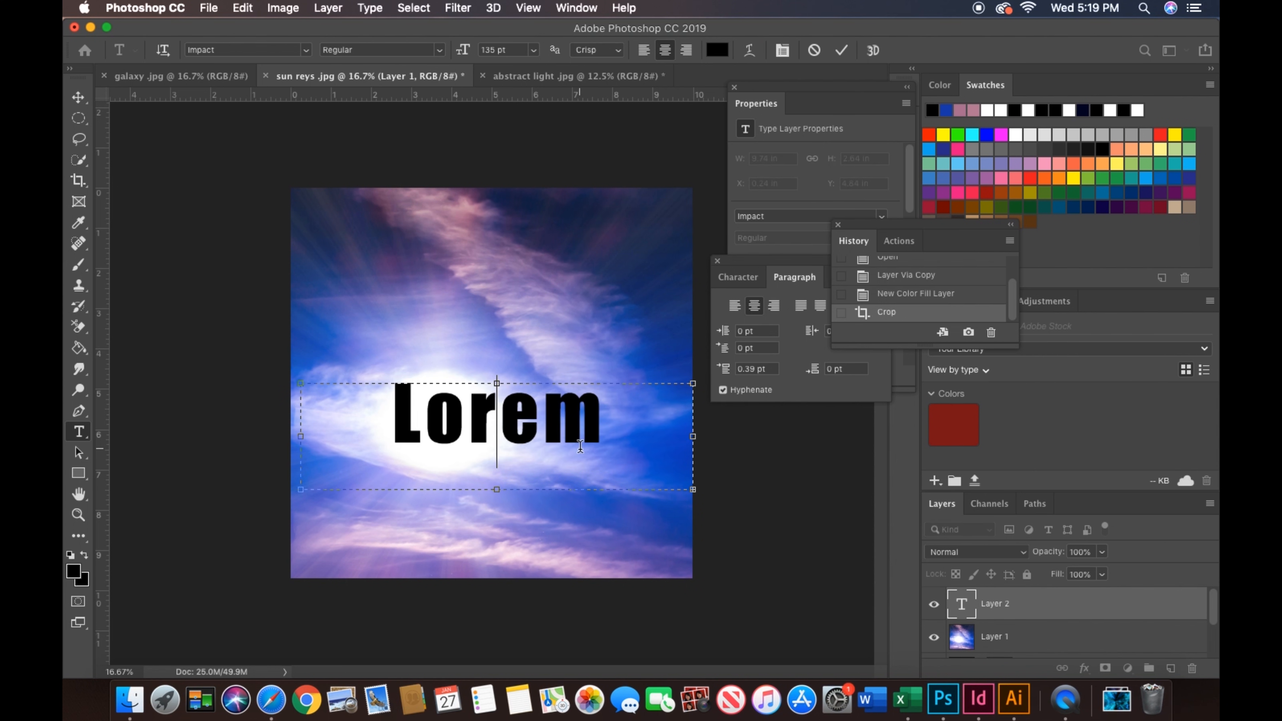
left_click(533, 49)
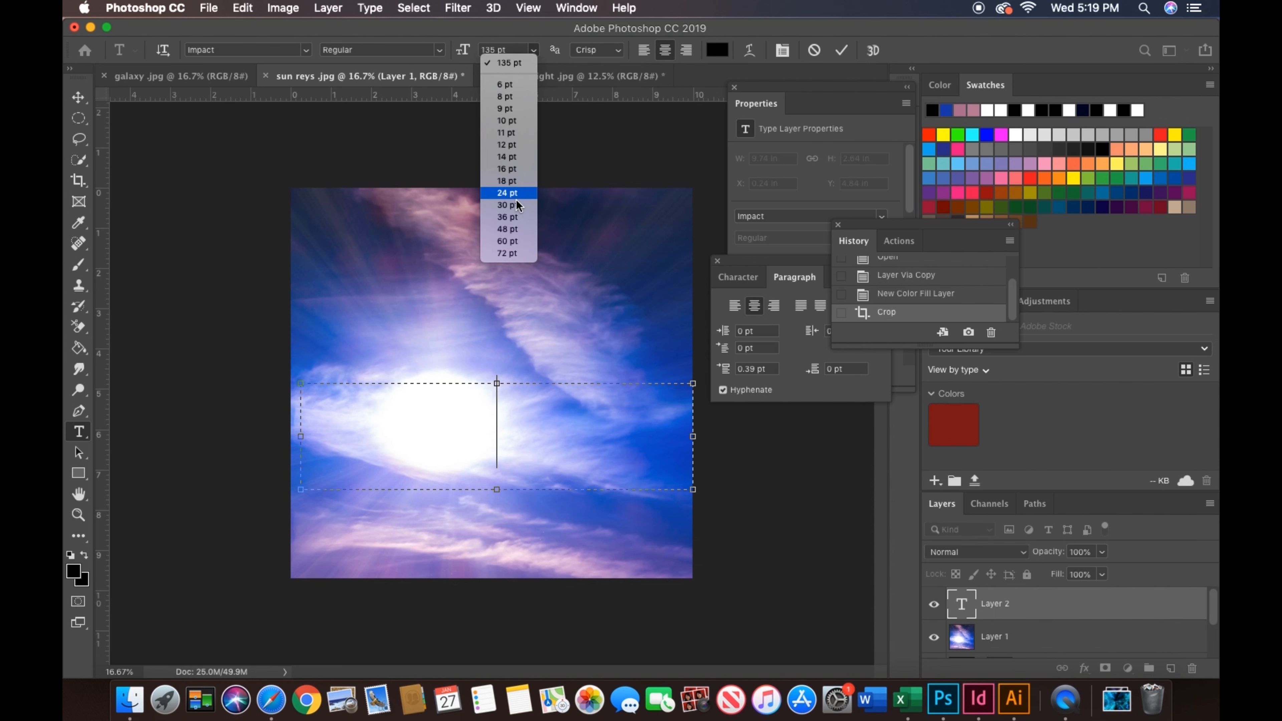
left_click(521, 254)
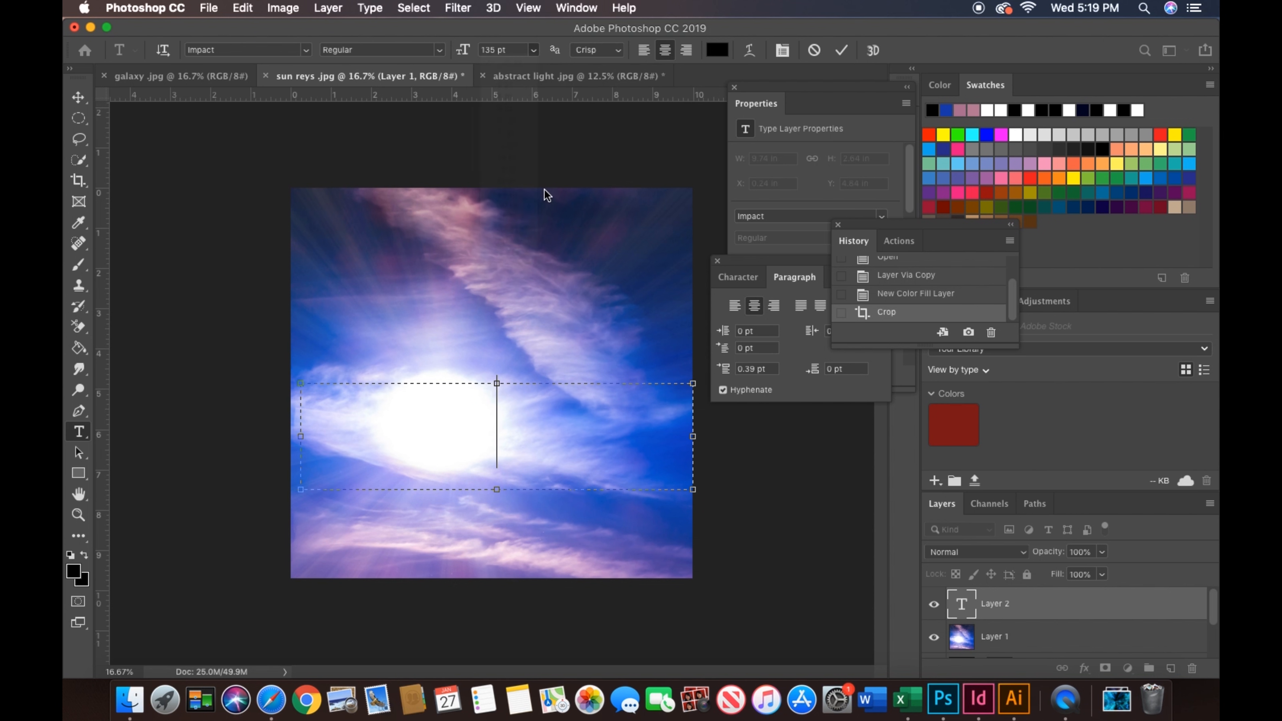
type("RI")
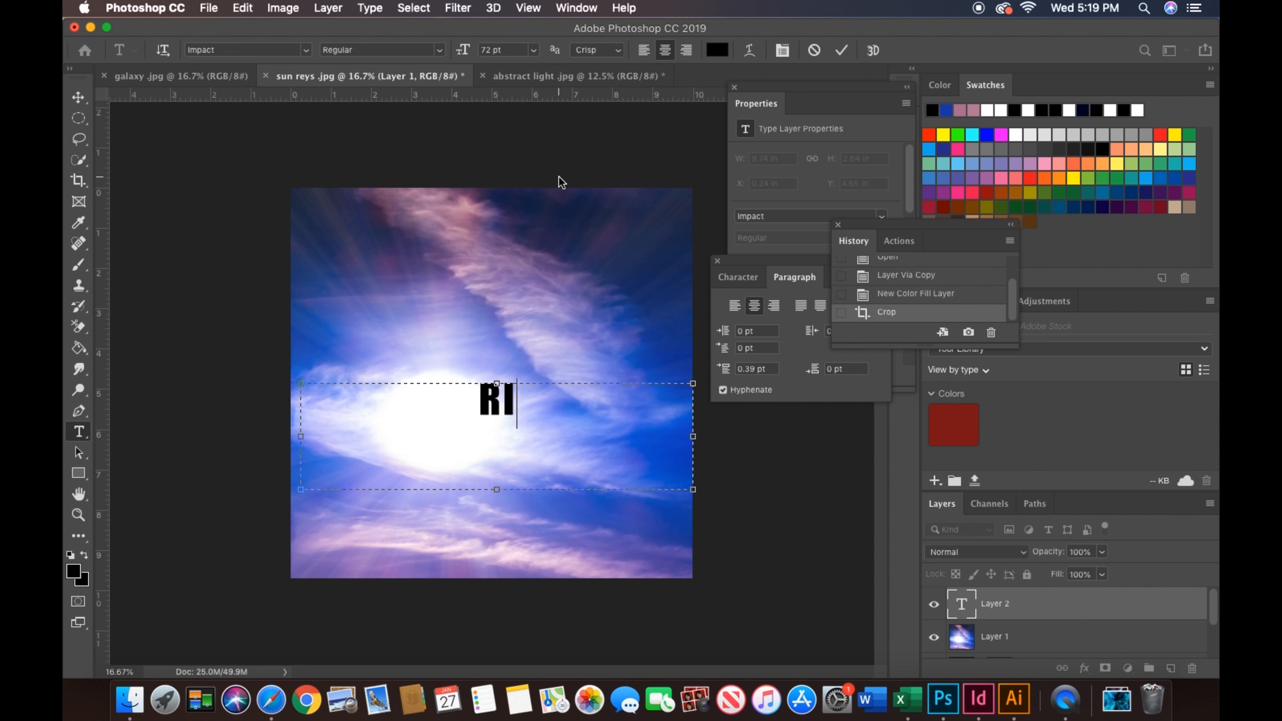
type("SE OF THE SUN")
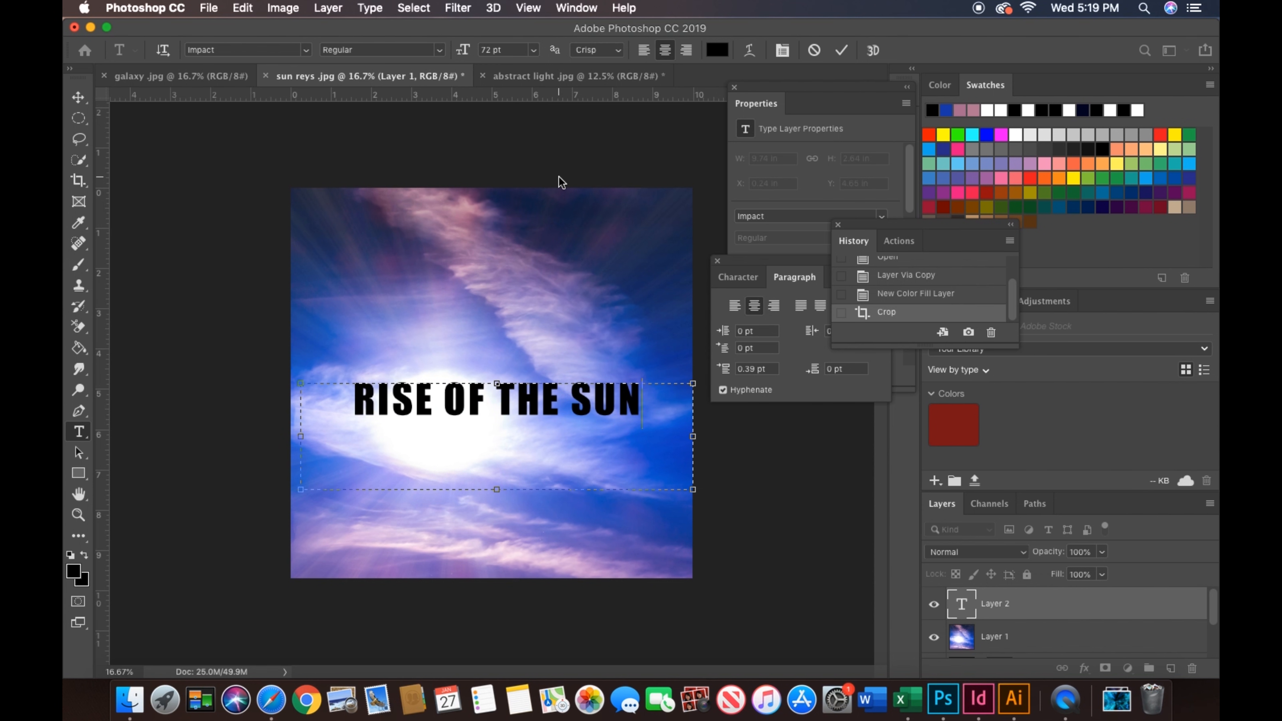
Set the RISE OF THE SUN text in the Luminari font at 68 pt and finish the text edit.
left_click_drag(643, 405, 355, 399)
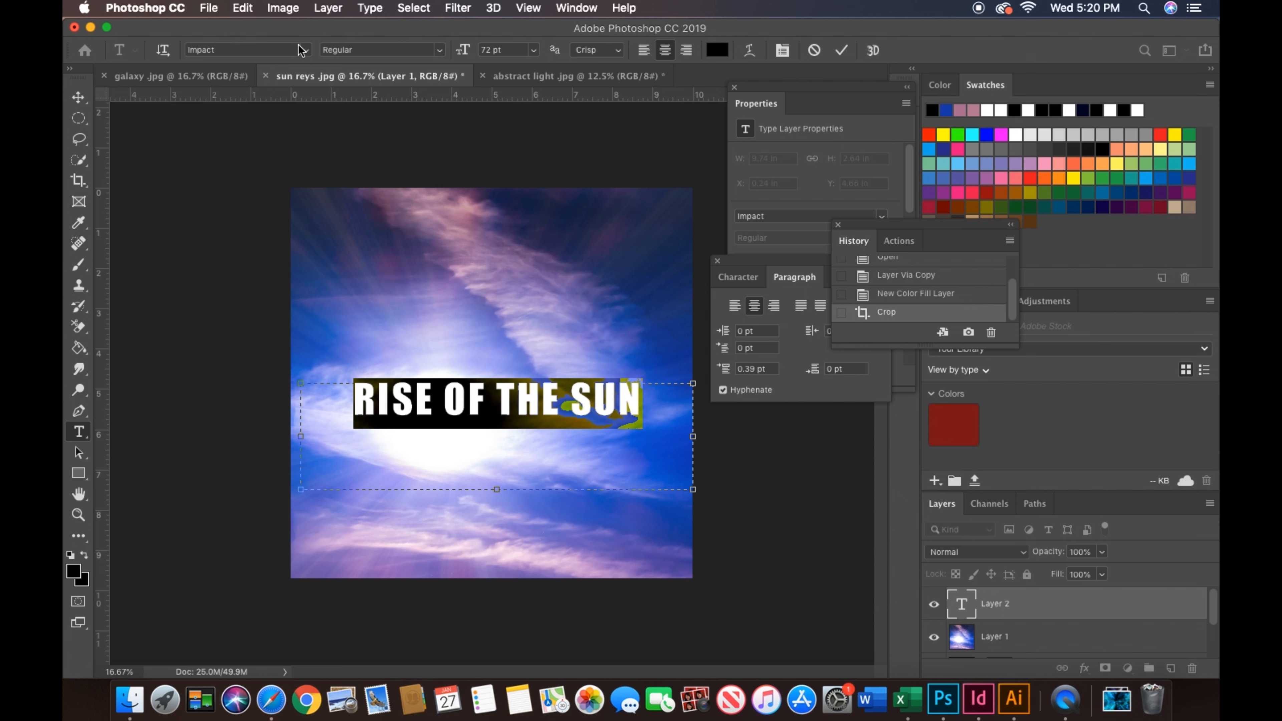
left_click(308, 51)
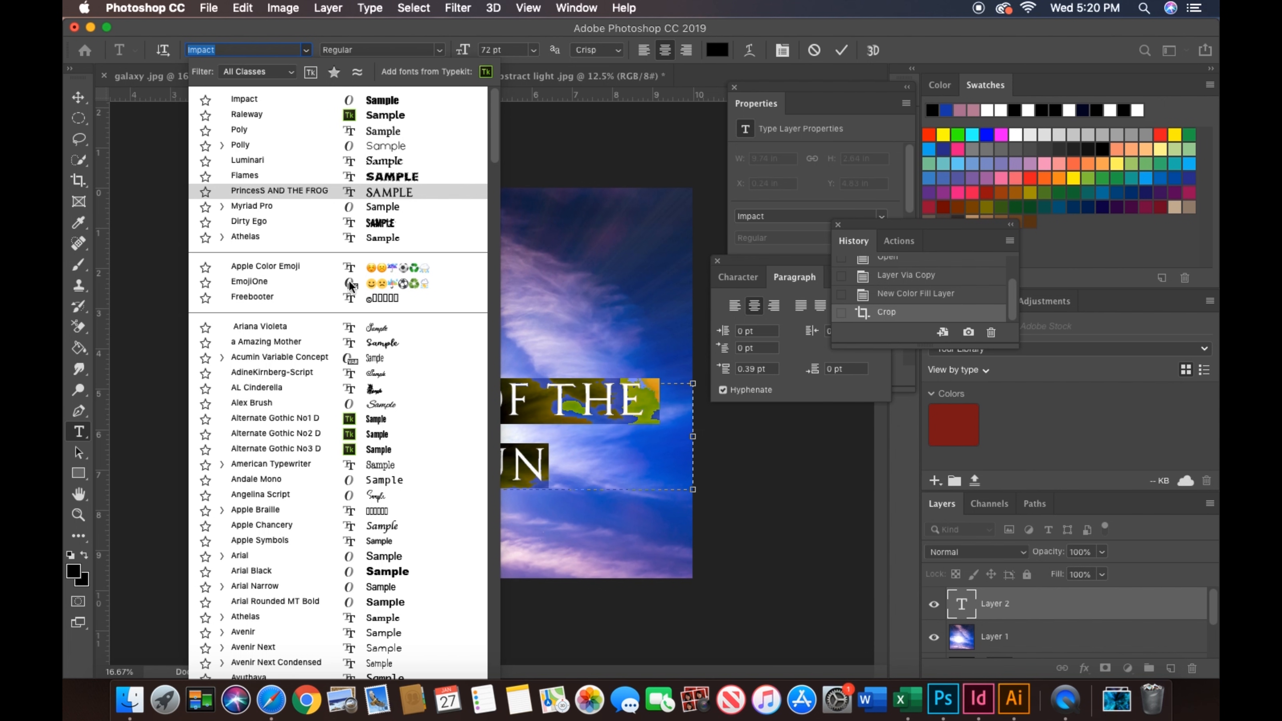
scroll(351, 286, "down", 1)
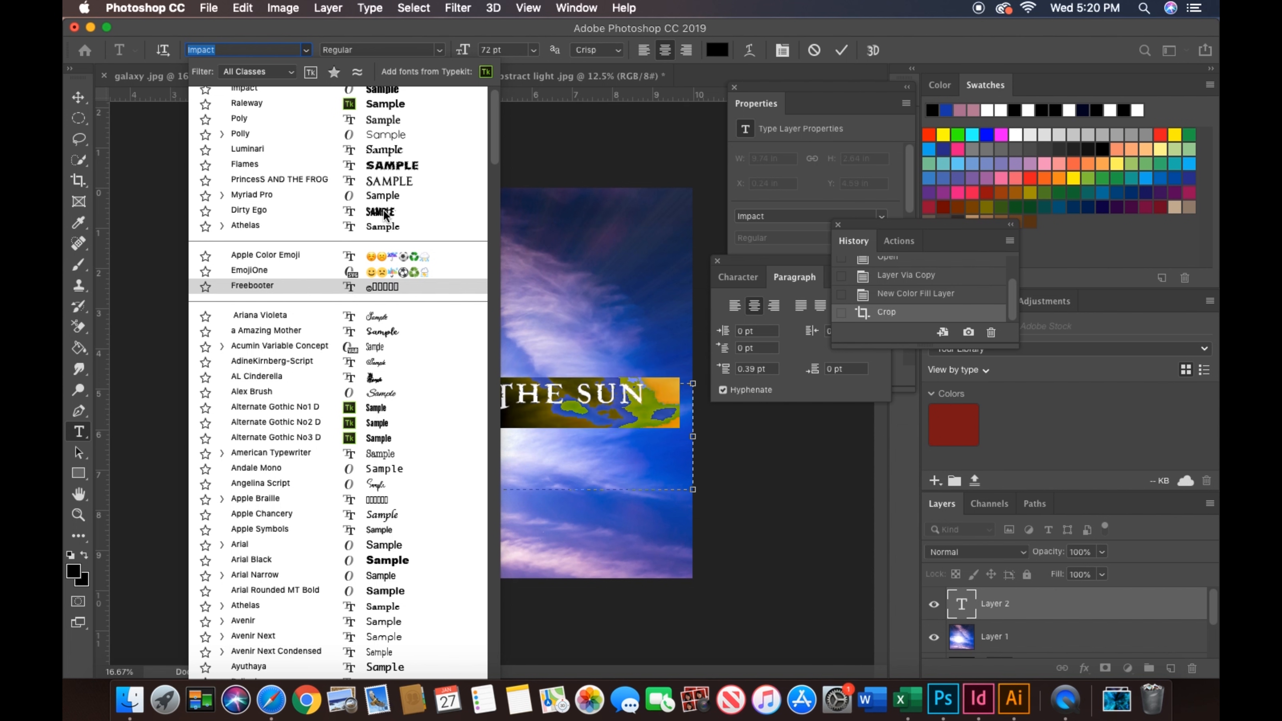
left_click(380, 151)
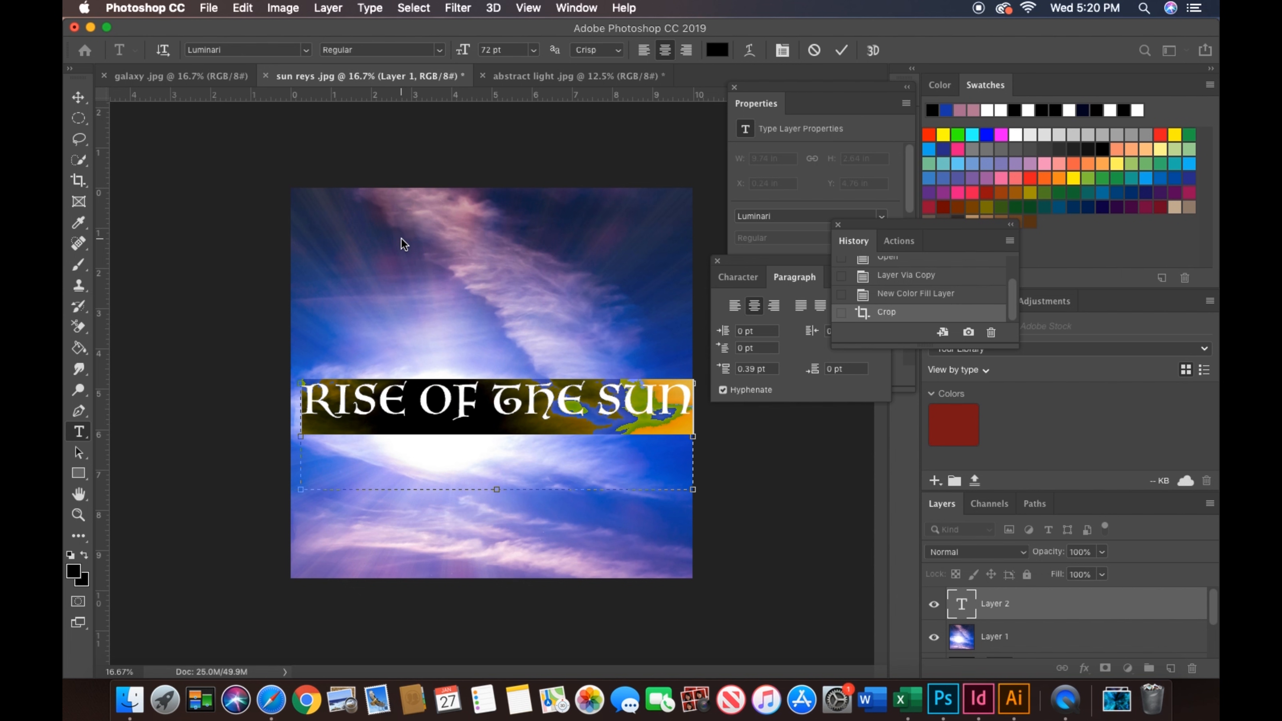
left_click(475, 48)
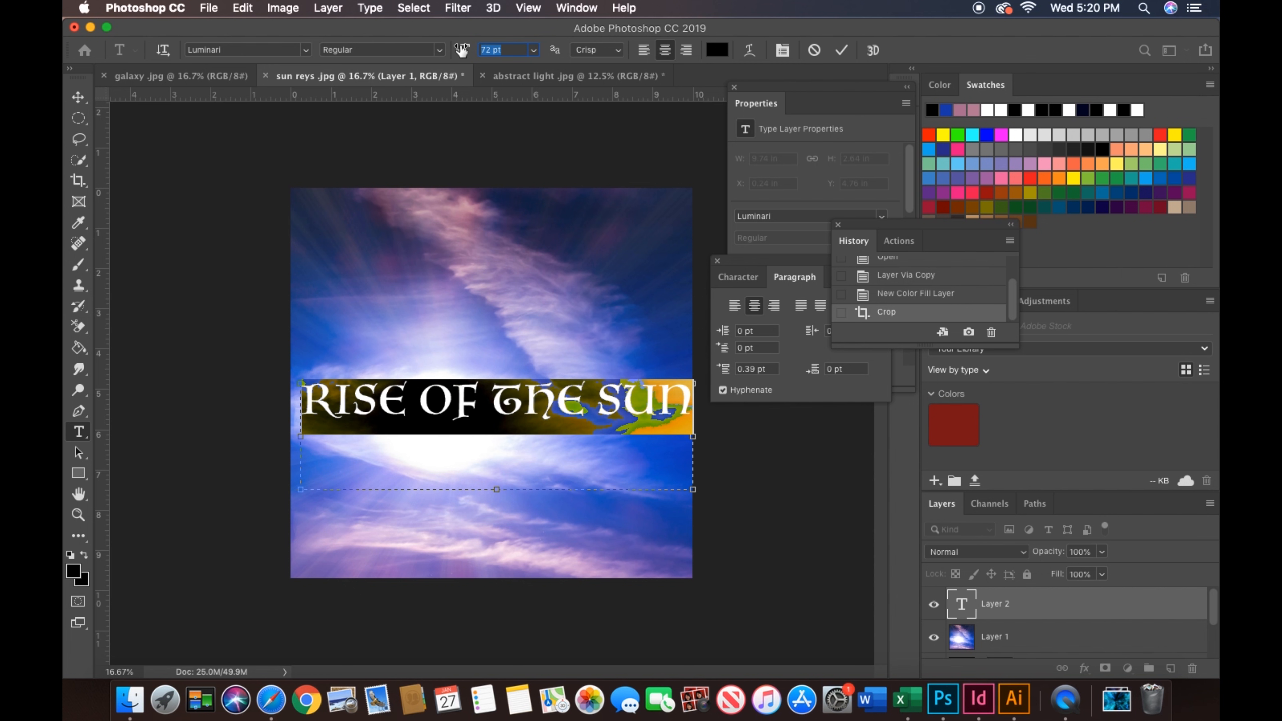
key("Down")
key("Down")
key("Down")
key("Down")
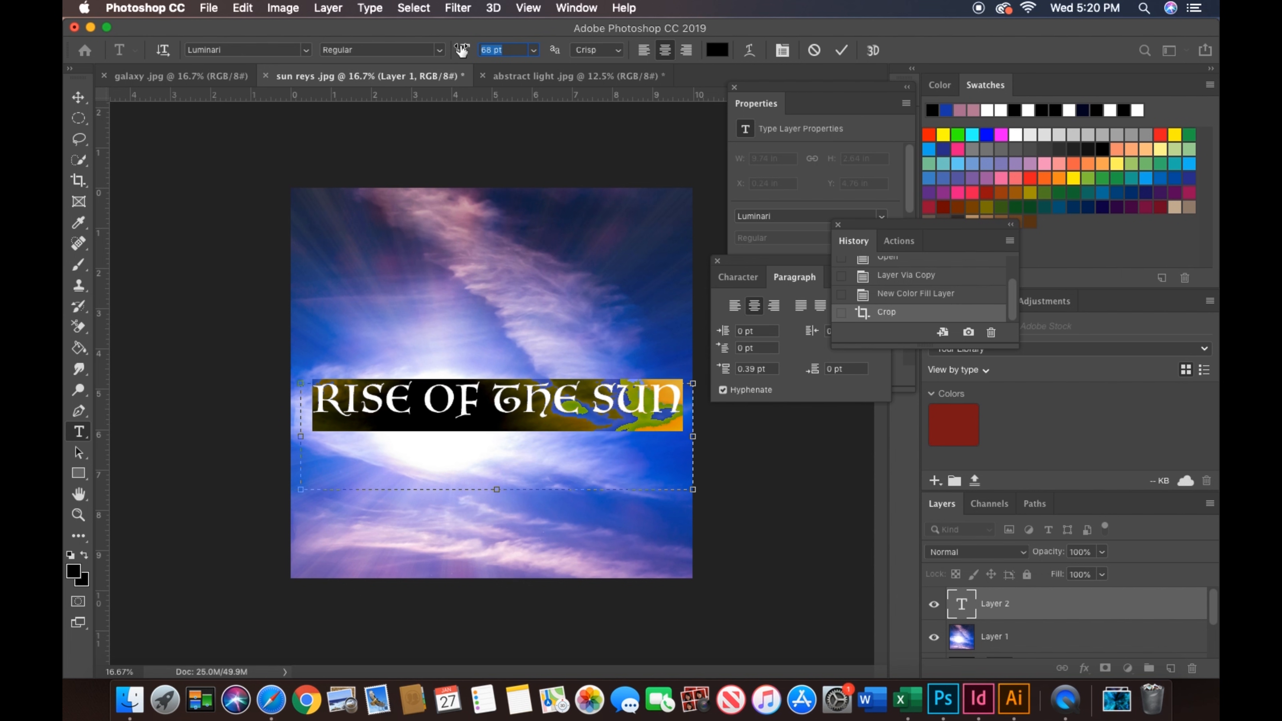
left_click(78, 96)
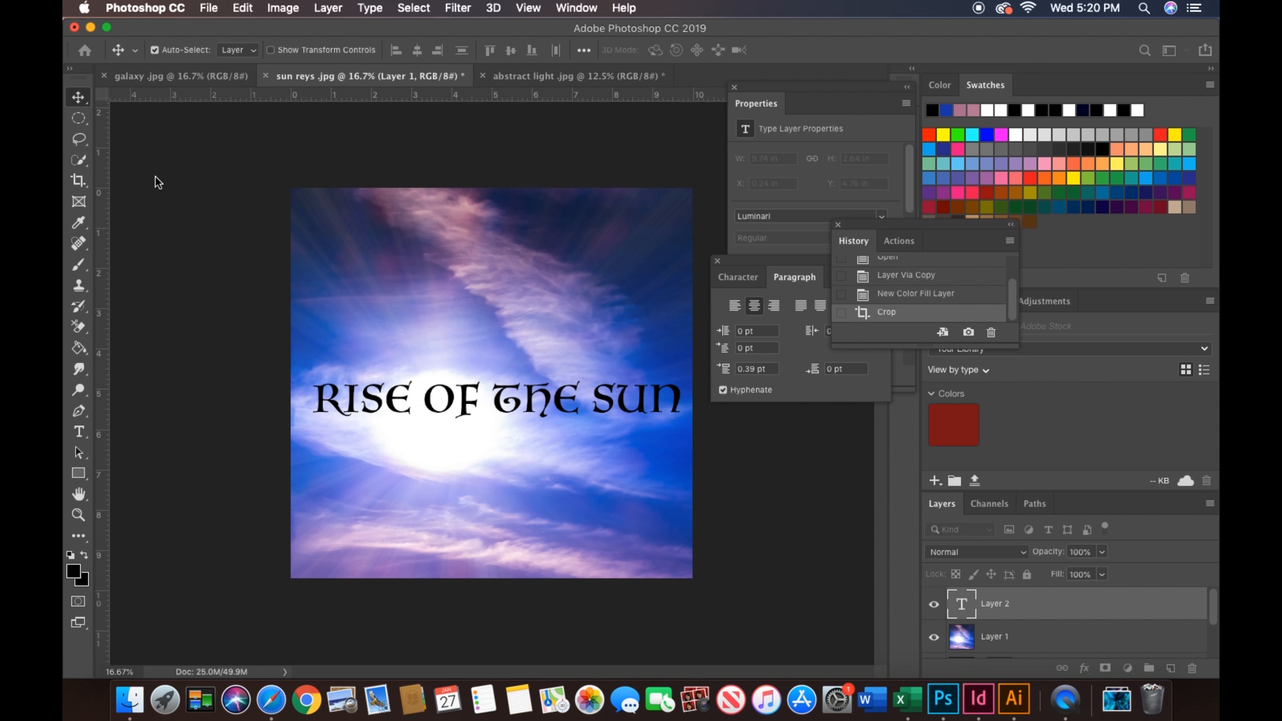
left_click(158, 180)
Place the RISE OF THE SUN layer beneath Layer 1 and clip Layer 1 to the text with a clipping mask.
left_click_drag(1075, 611, 1076, 639)
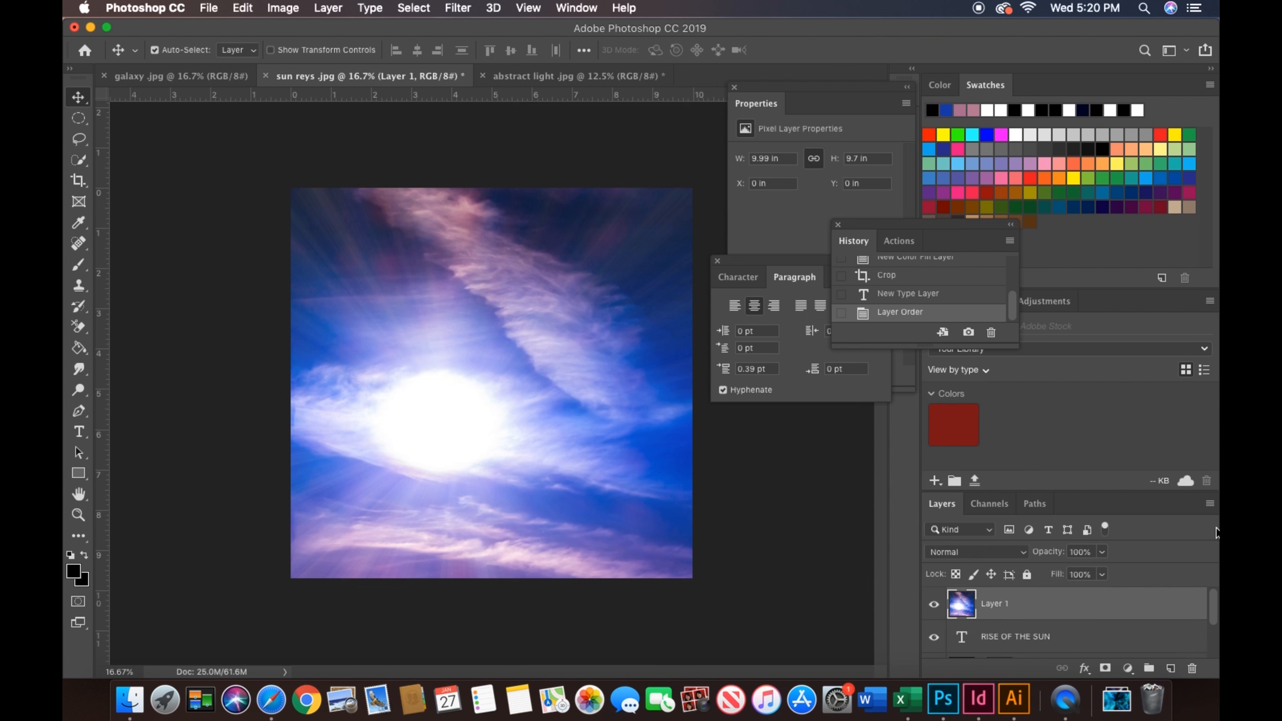
left_click(1210, 505)
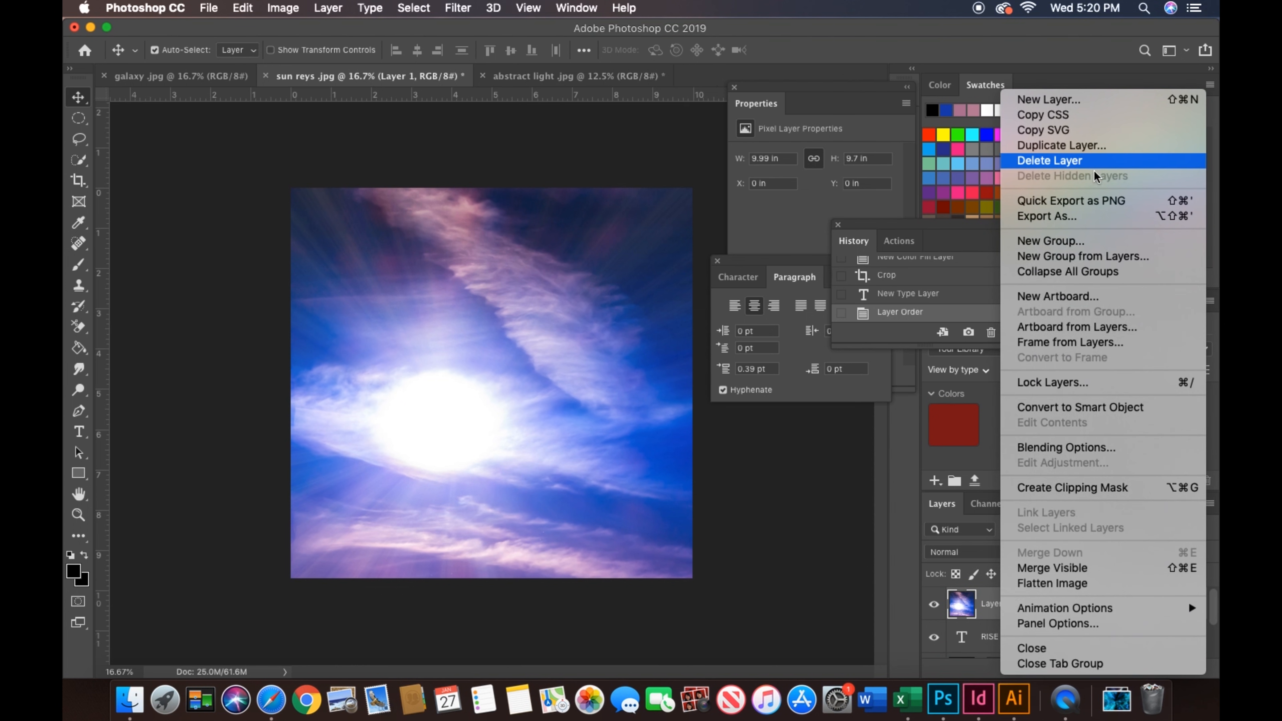
left_click(1073, 488)
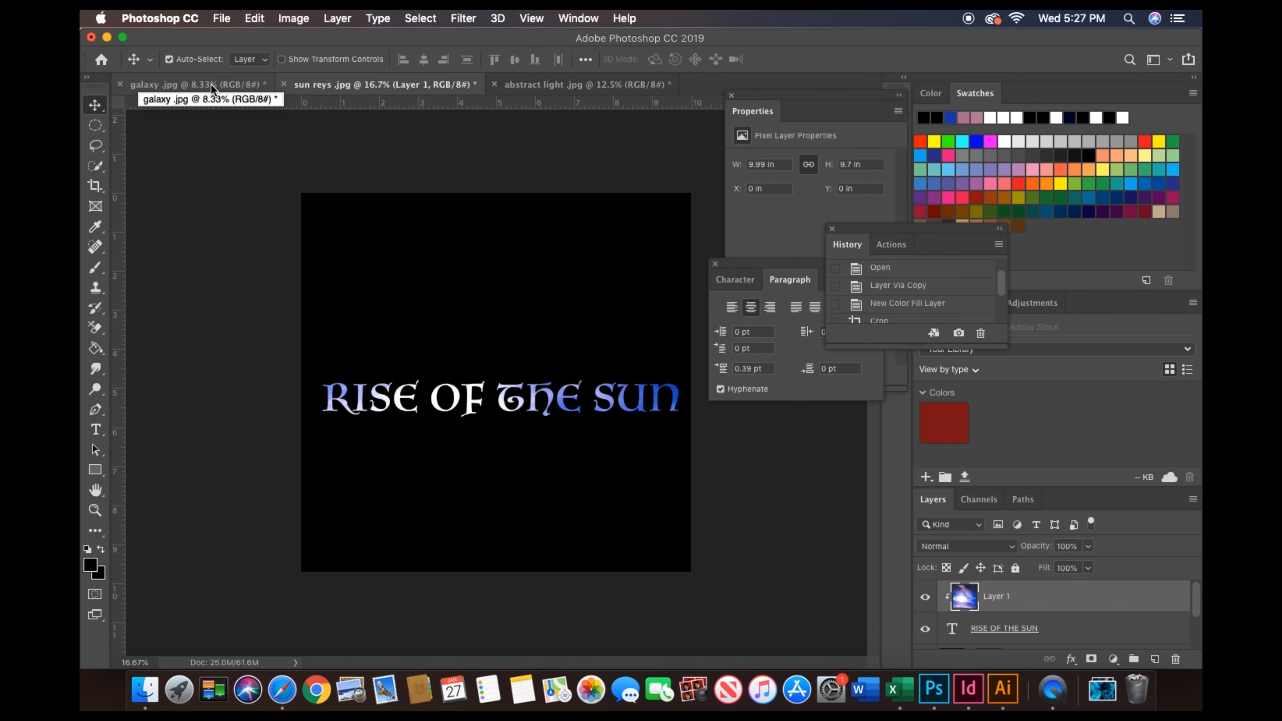
In the galaxy image, crop off the snowy ground below the sky, leaving it about 7.35 in high at full width.
left_click(212, 84)
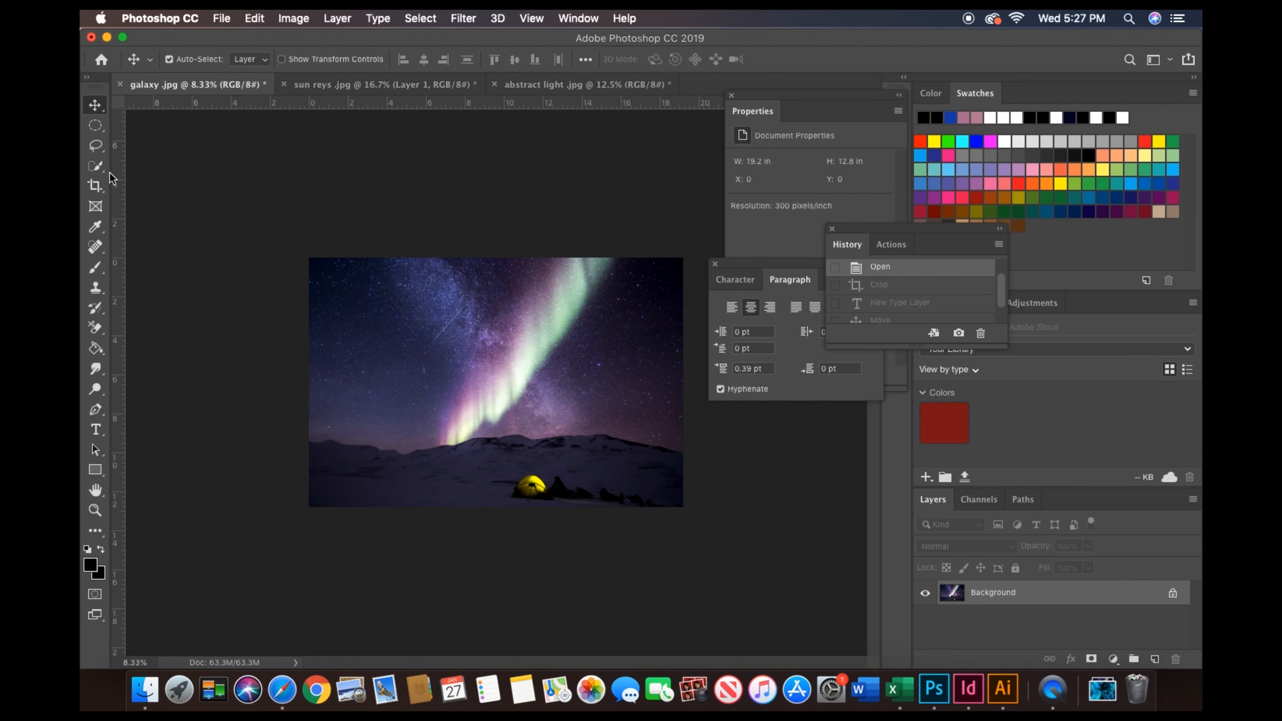
left_click(95, 185)
left_click_drag(499, 508, 496, 454)
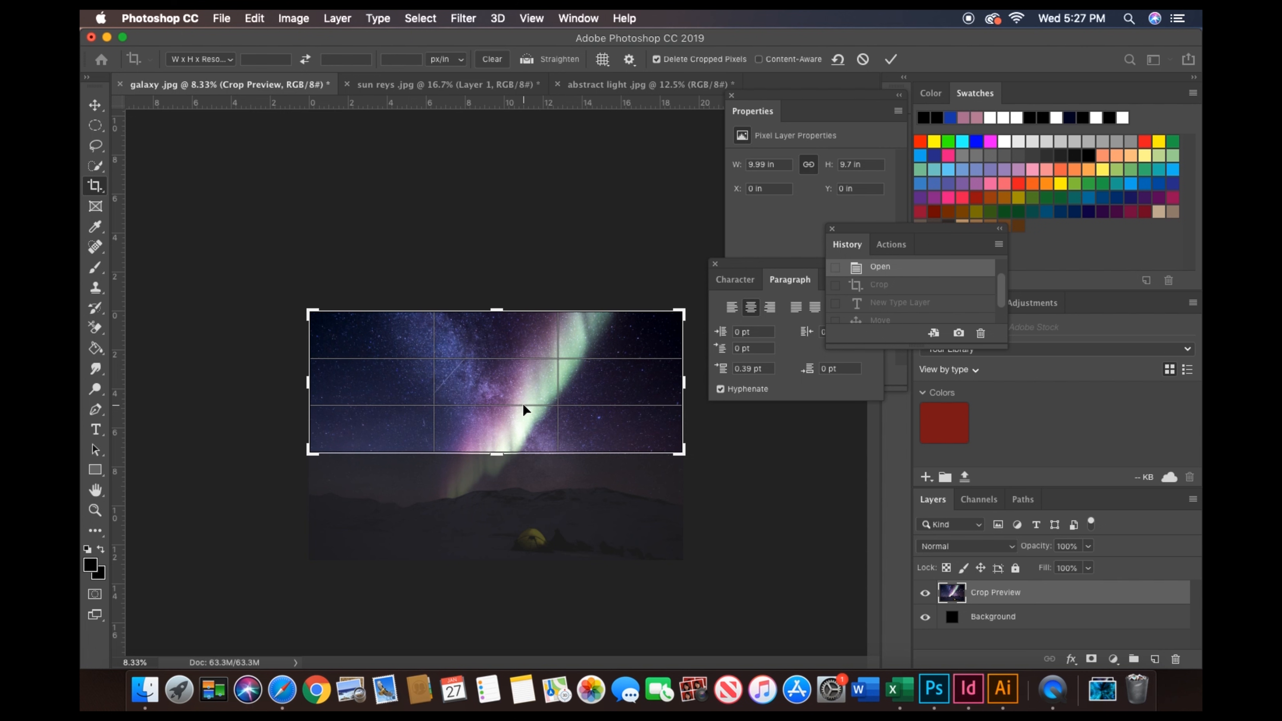
right_click(535, 381)
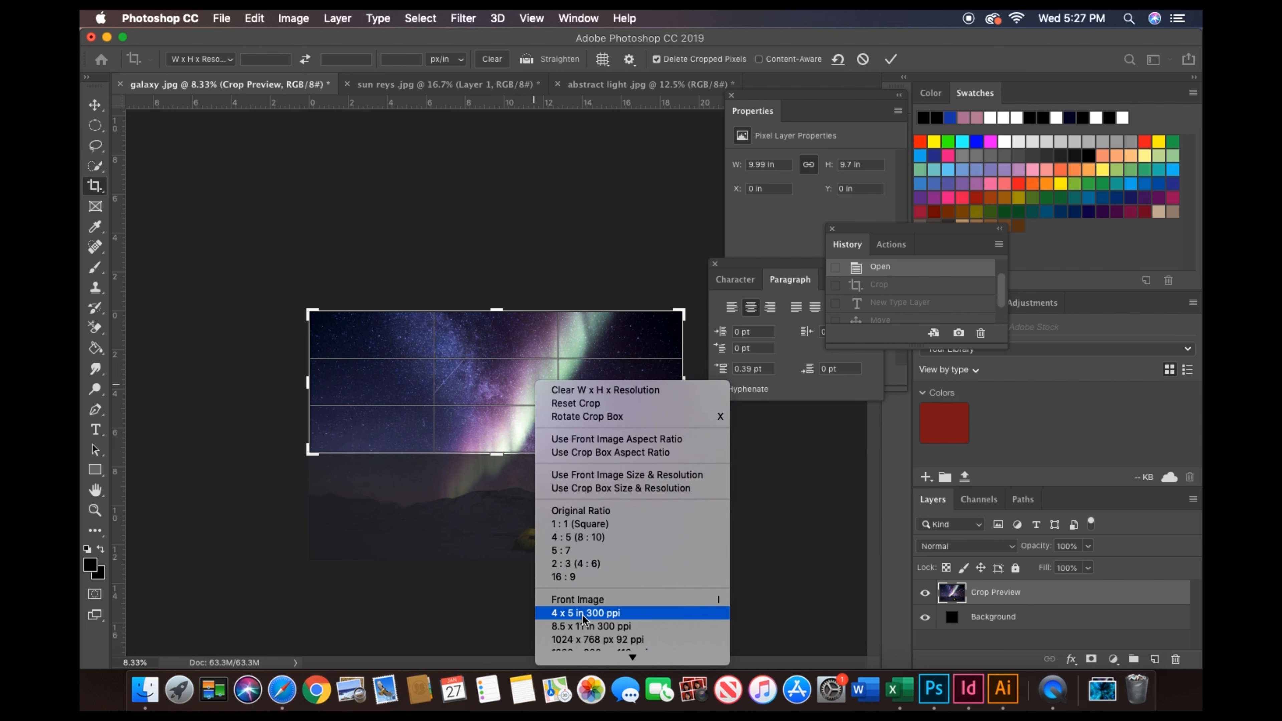
scroll(583, 615, "down", 3)
left_click(586, 644)
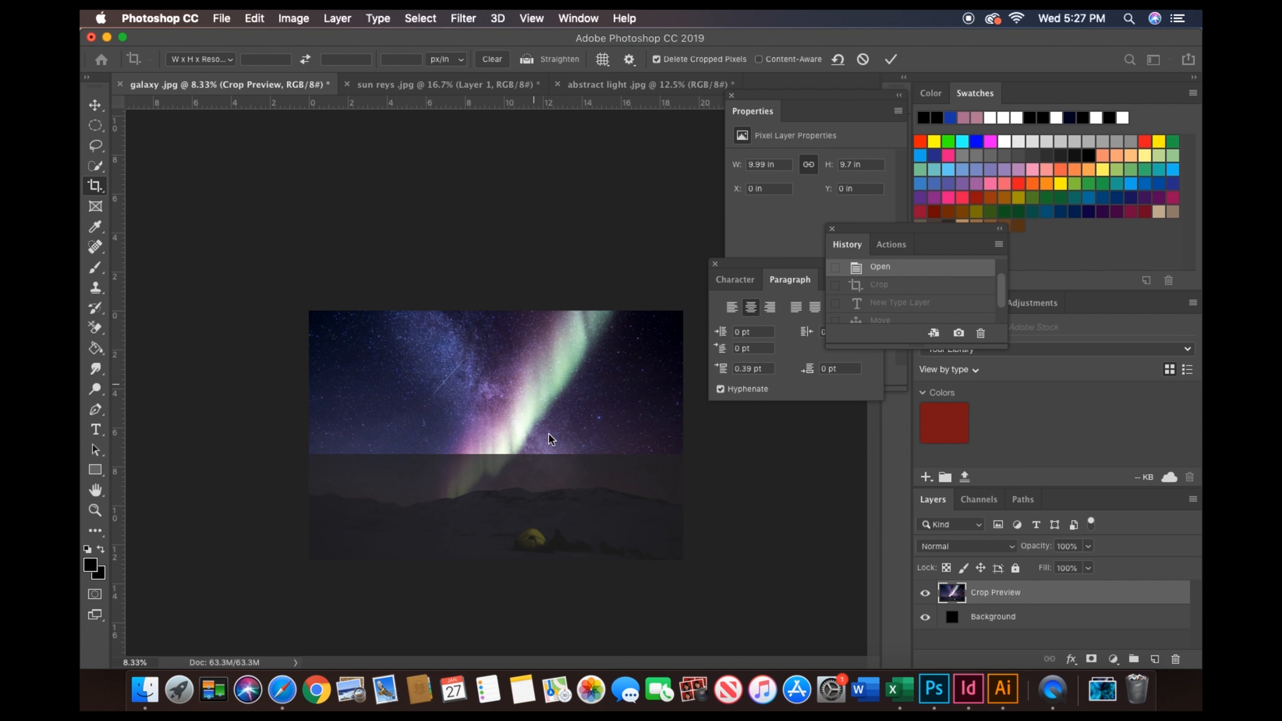
Duplicate the galaxy image's Background layer and add a black (000000) Solid Color fill layer between the two.
key("super+j")
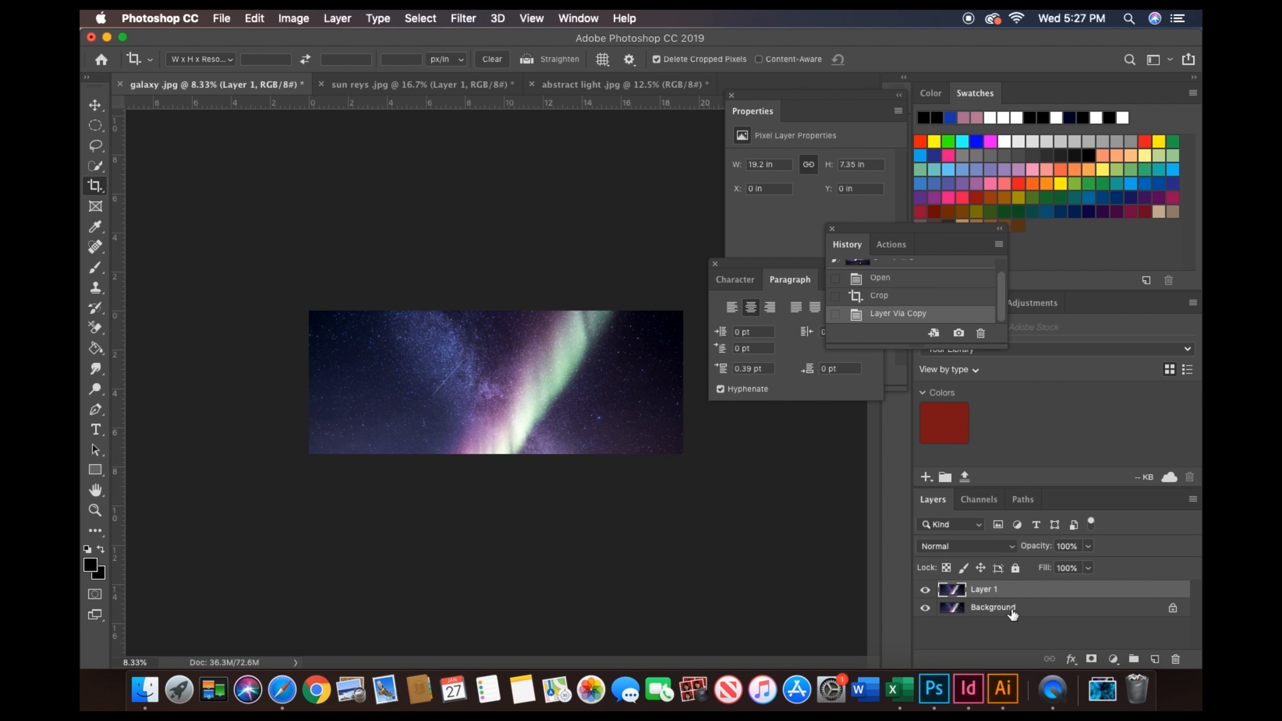
left_click(1012, 609)
left_click(1113, 659)
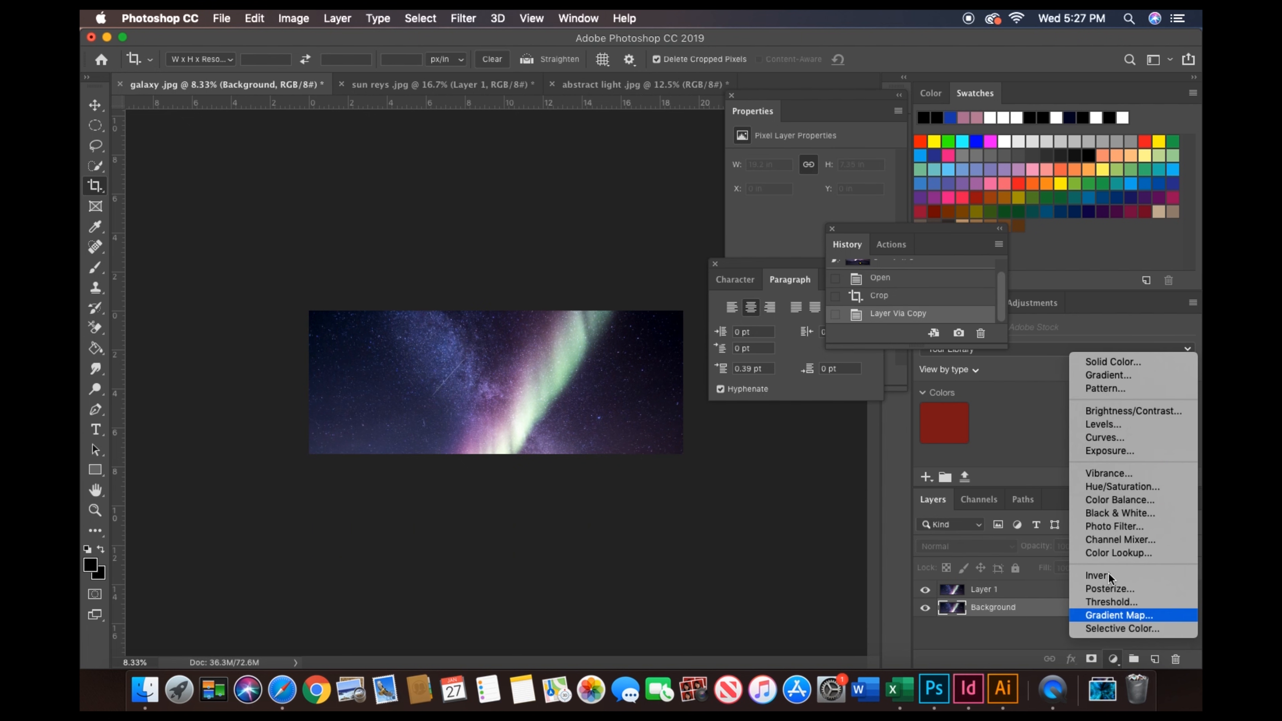
left_click(1096, 360)
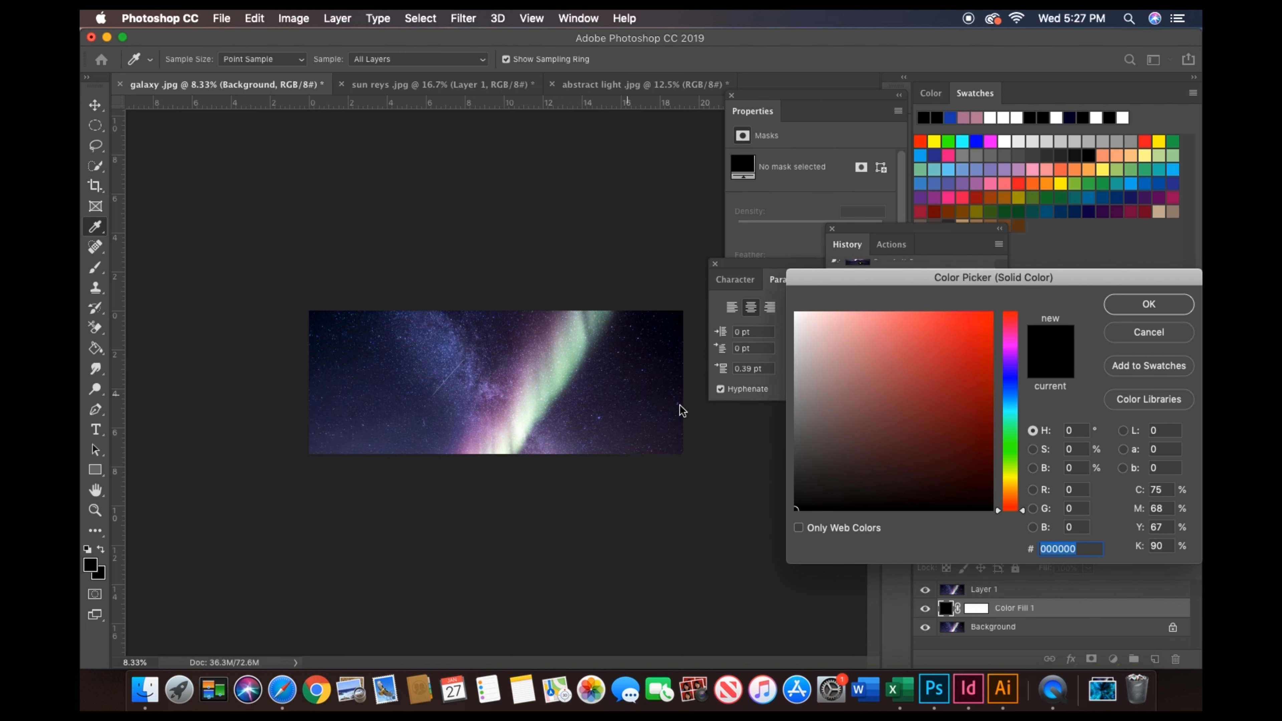
left_click(1149, 305)
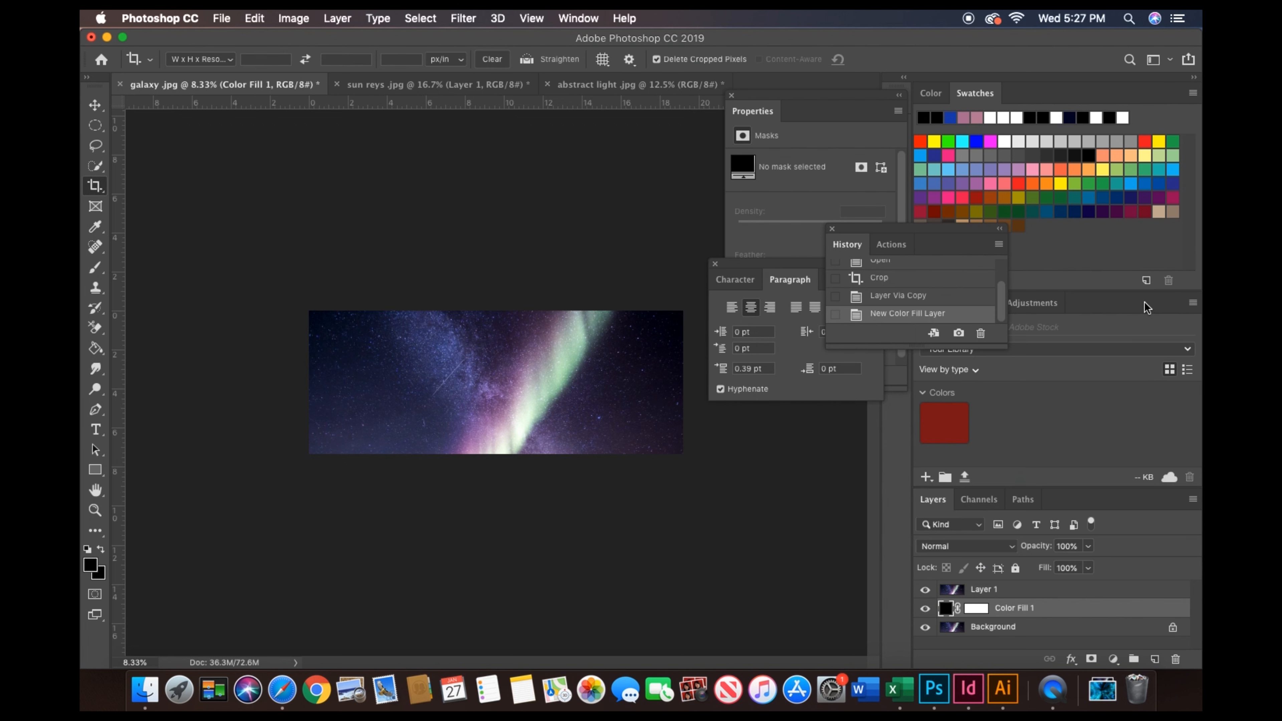
Above Layer 1, add a text box about 18.4 by 6.2 in reading "GALAXY OF LIGHT" in Arial Black at 116 pt.
left_click(1009, 592)
left_click(96, 430)
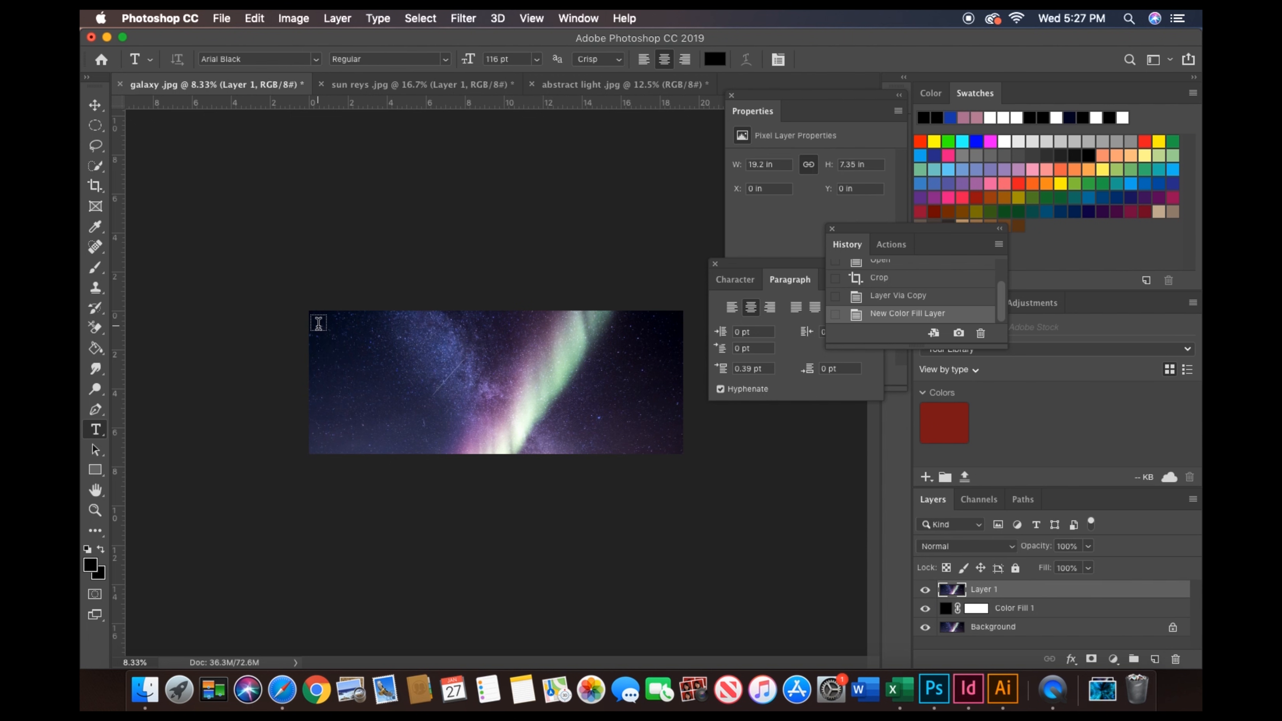
mouse_move(319, 324)
left_mouse_down()
mouse_move(478, 404)
mouse_move(655, 428)
mouse_move(676, 444)
left_mouse_up()
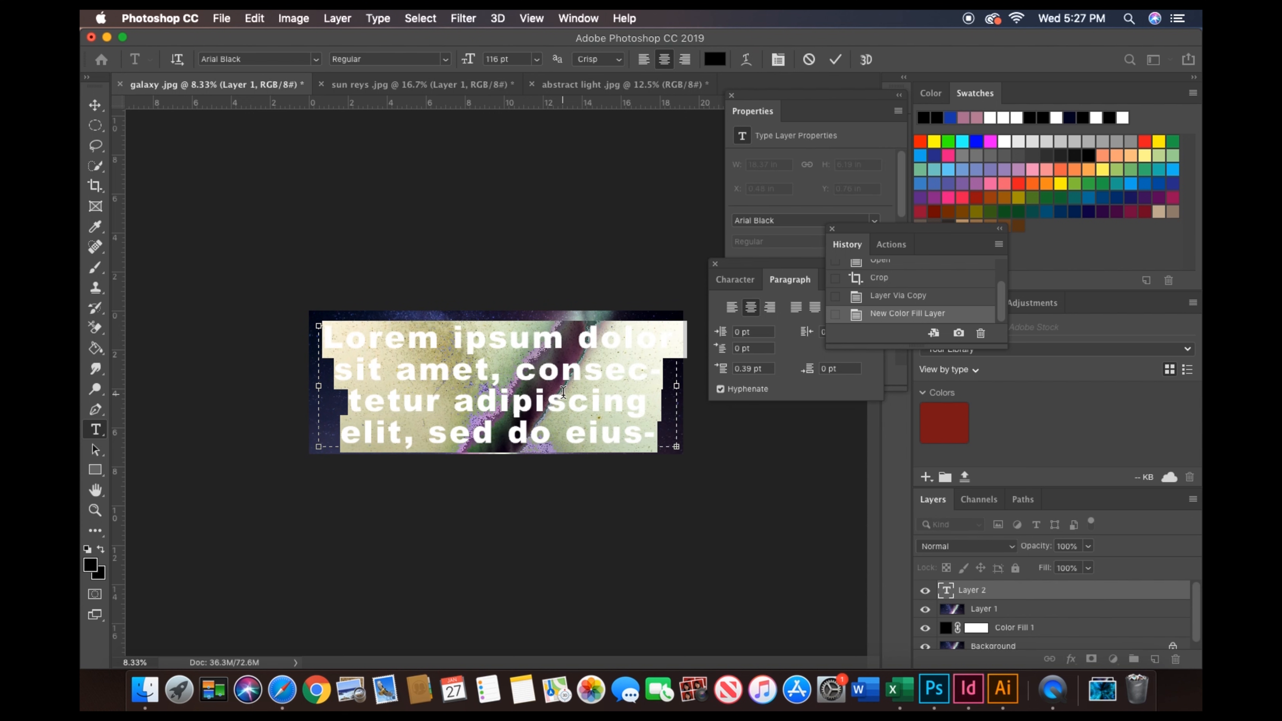
key("BackSpace")
type("GA")
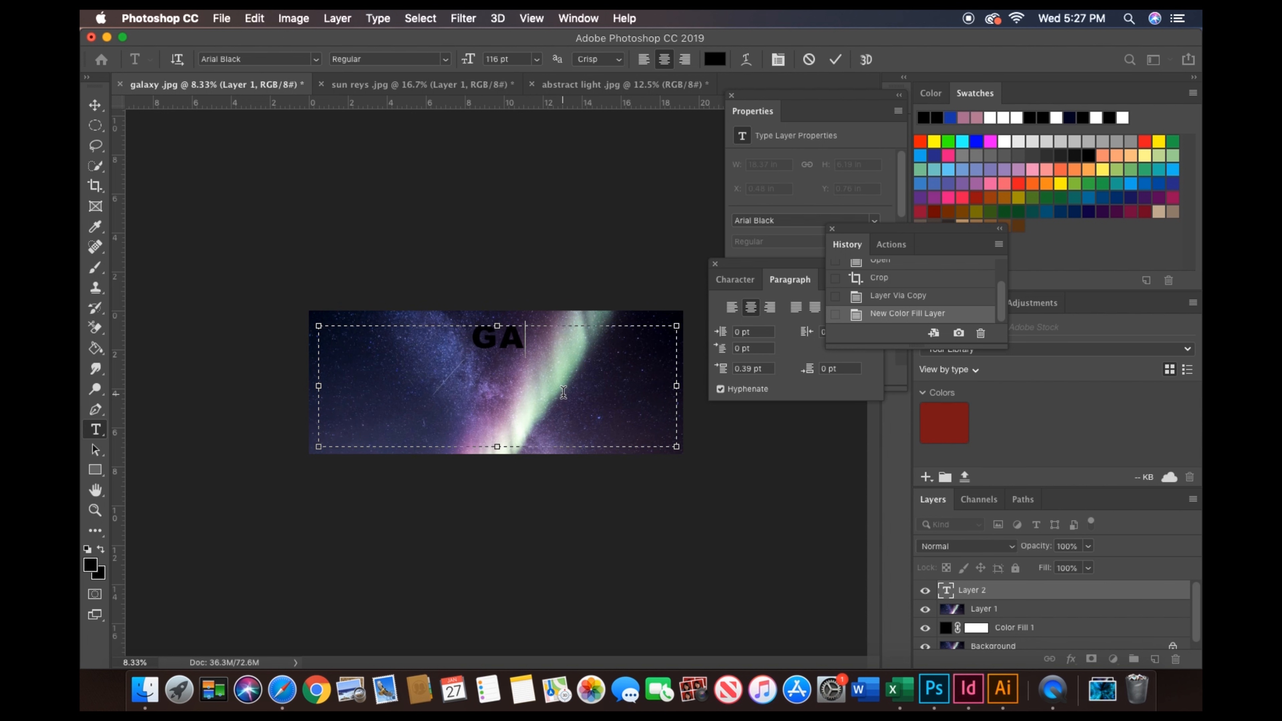
type("LA")
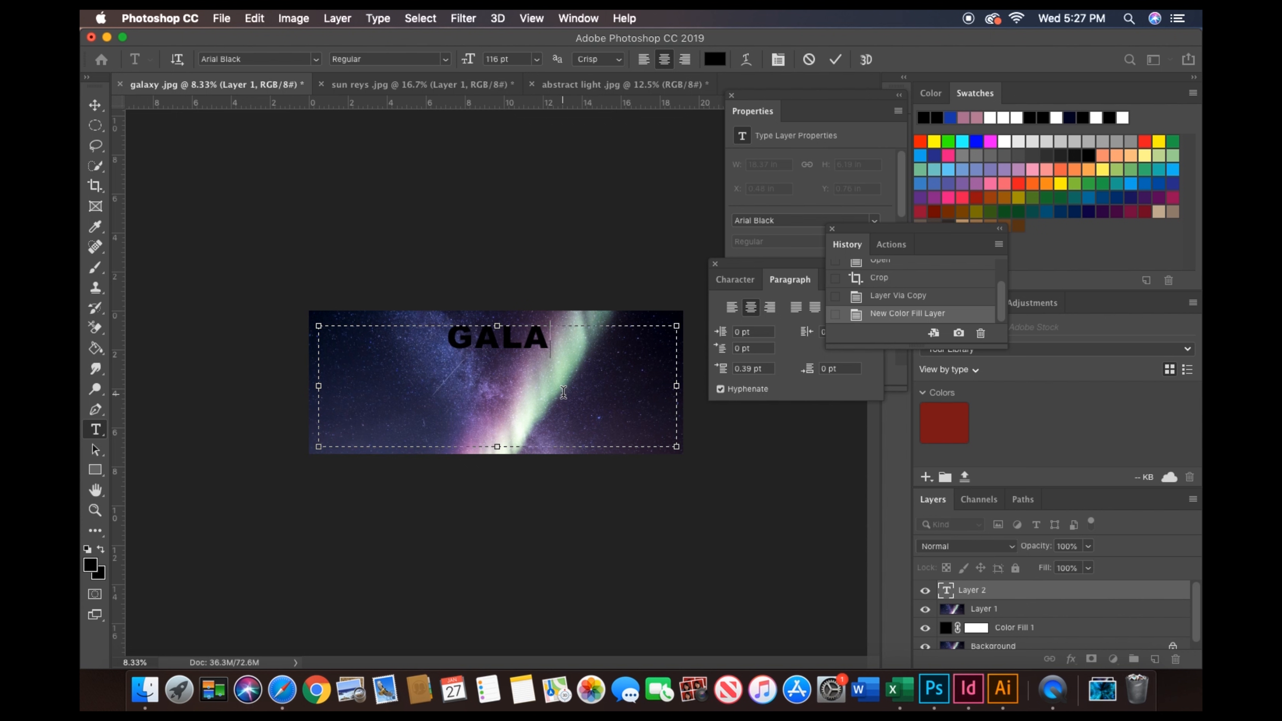
type("XY OF")
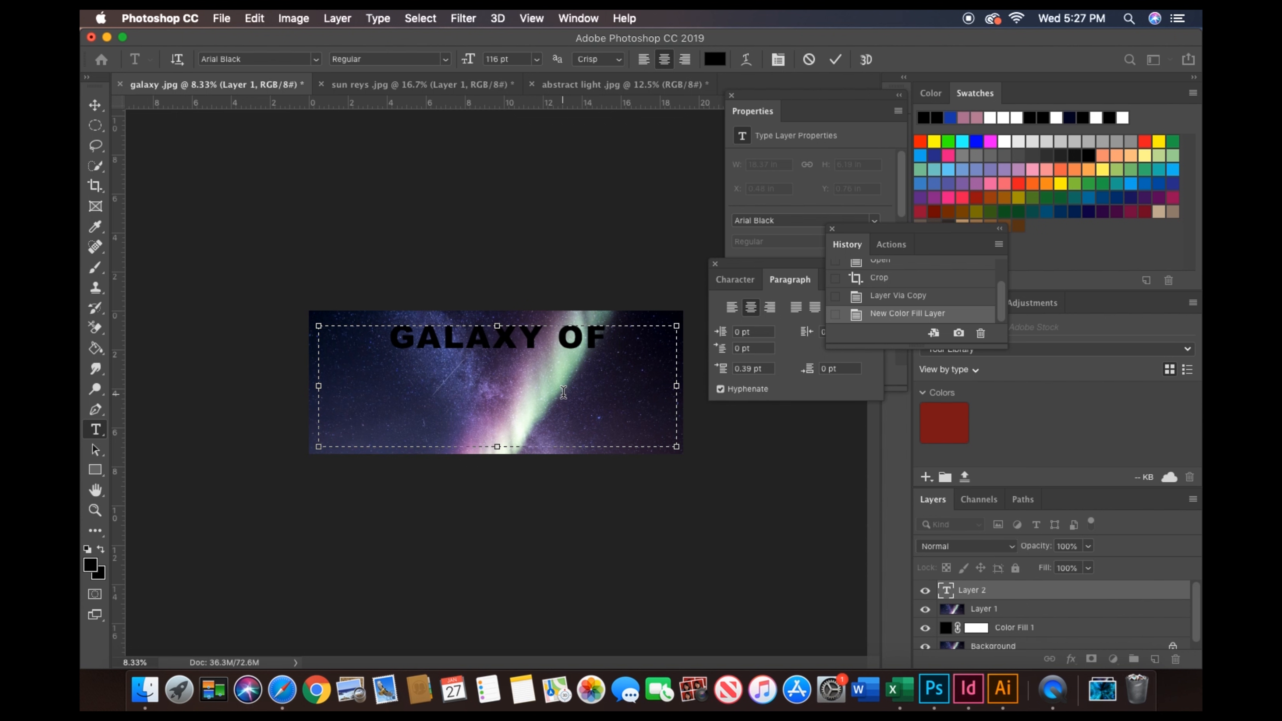
type(" LIGHT")
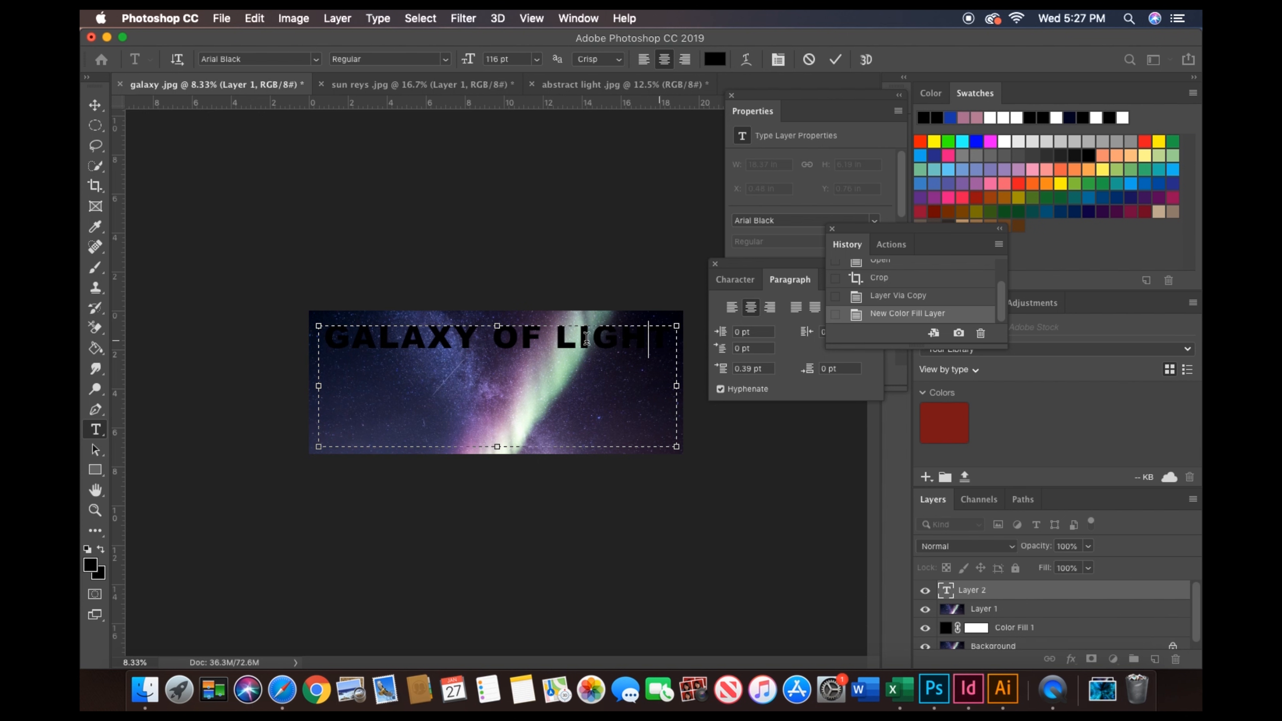
left_click_drag(648, 342, 208, 338)
left_click(317, 61)
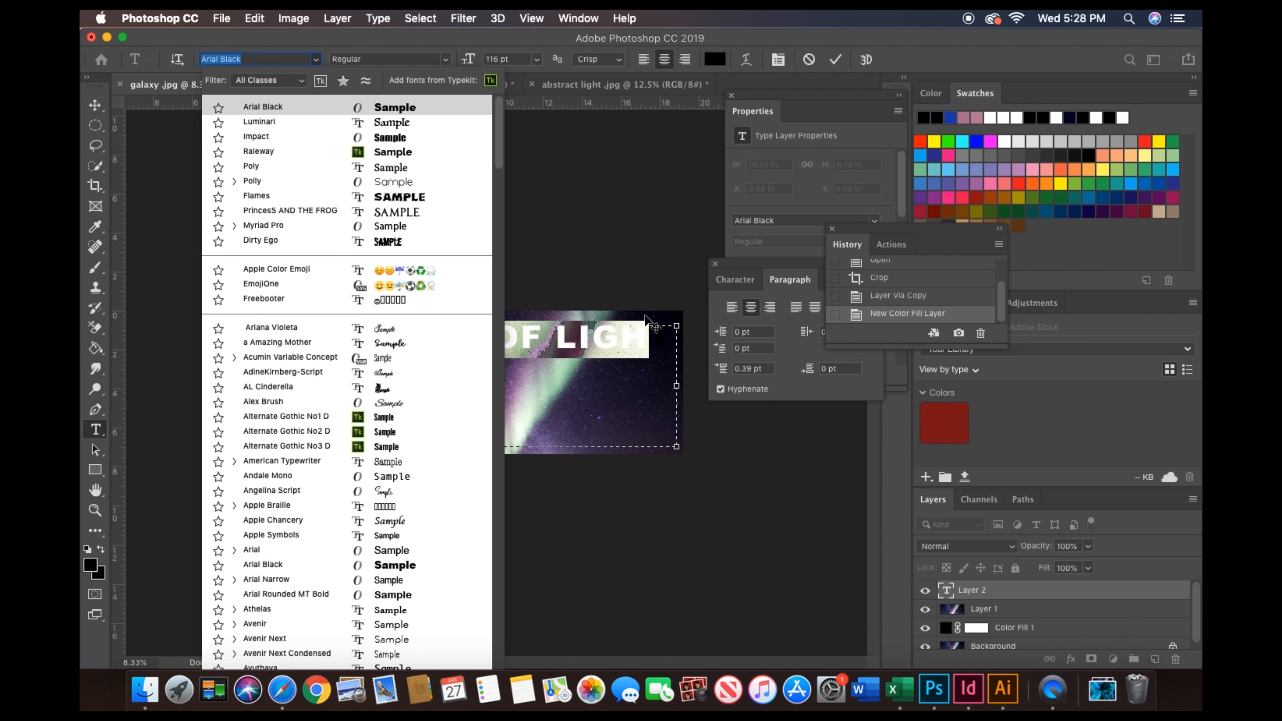
left_click(663, 349)
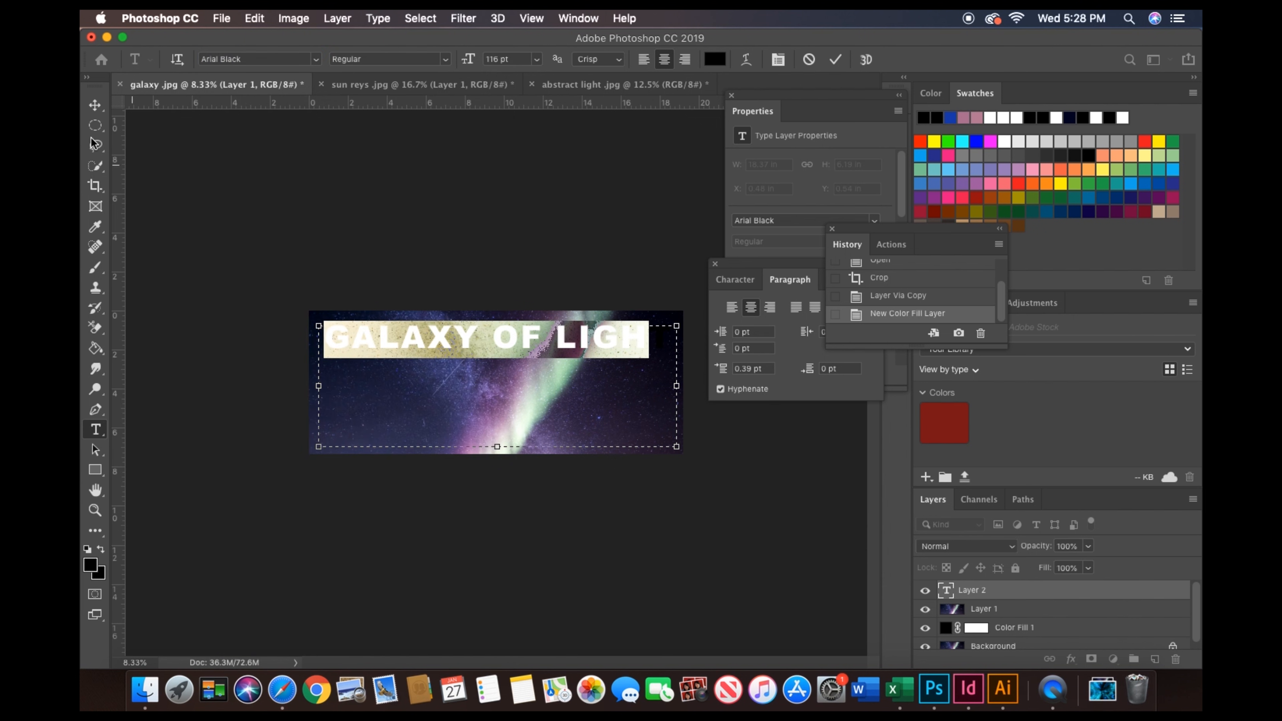
Move the GALAXY OF LIGHT text down to the lower edge of the image and place its layer beneath Layer 1.
left_click(95, 104)
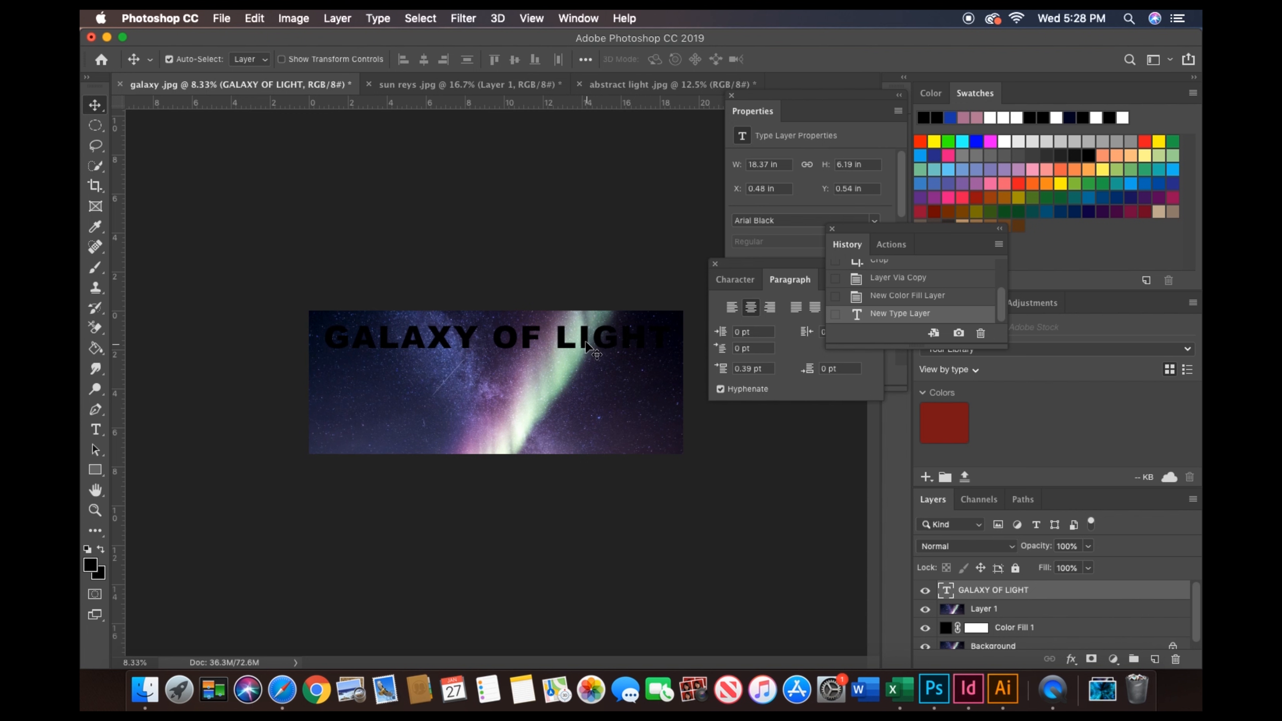
left_click_drag(587, 344, 580, 435)
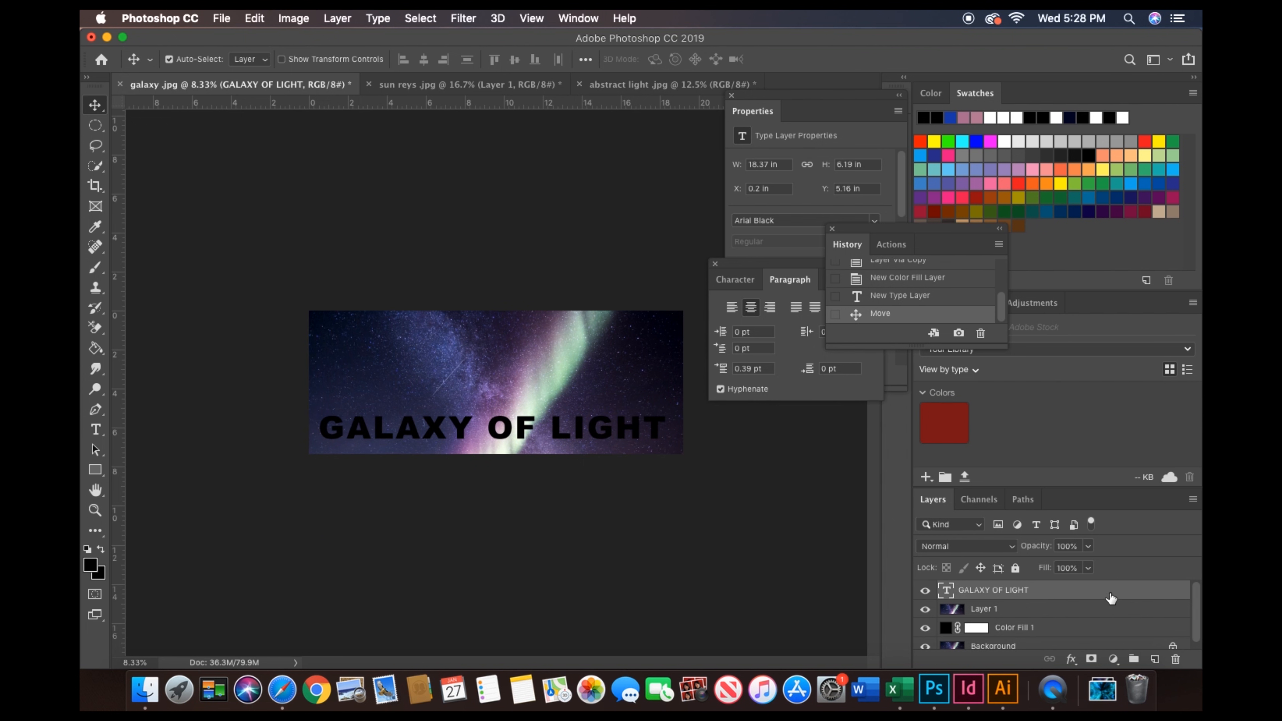
scroll(1064, 595, "down", 1)
left_click_drag(1063, 596, 1062, 617)
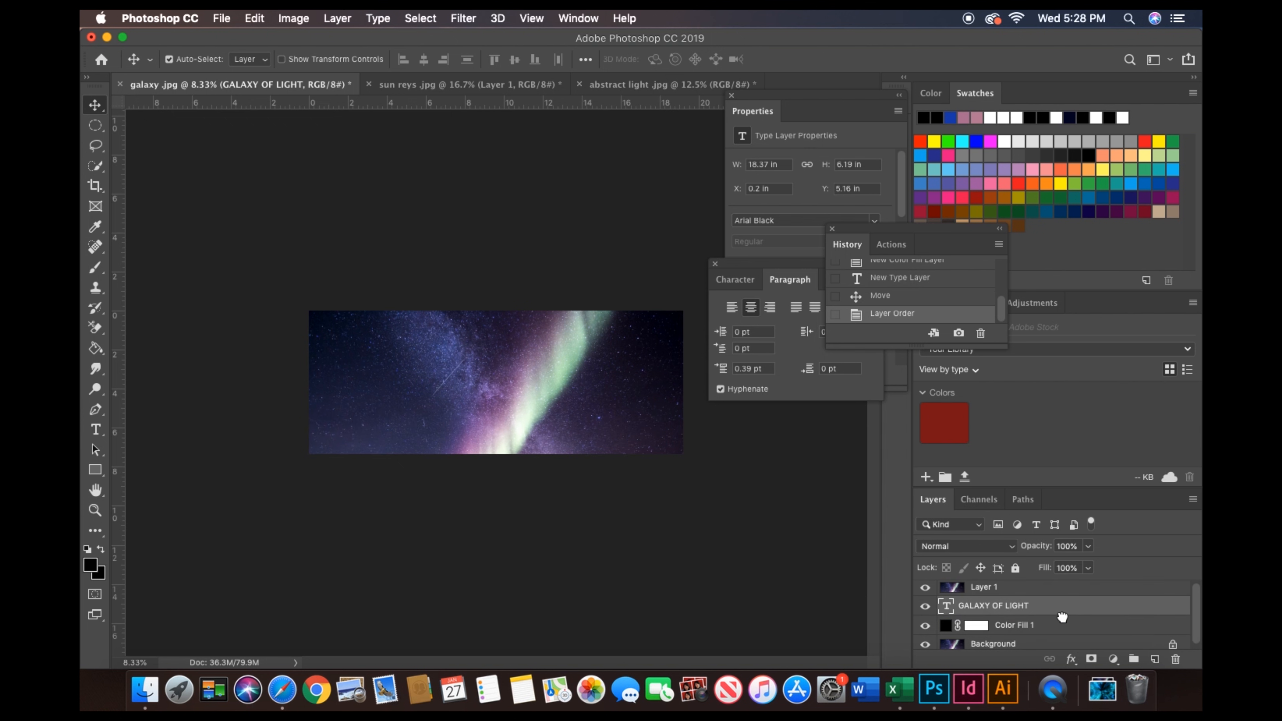
Clip Layer 1 to the GALAXY OF LIGHT text with a clipping mask.
left_click(1025, 595)
left_click(1193, 500)
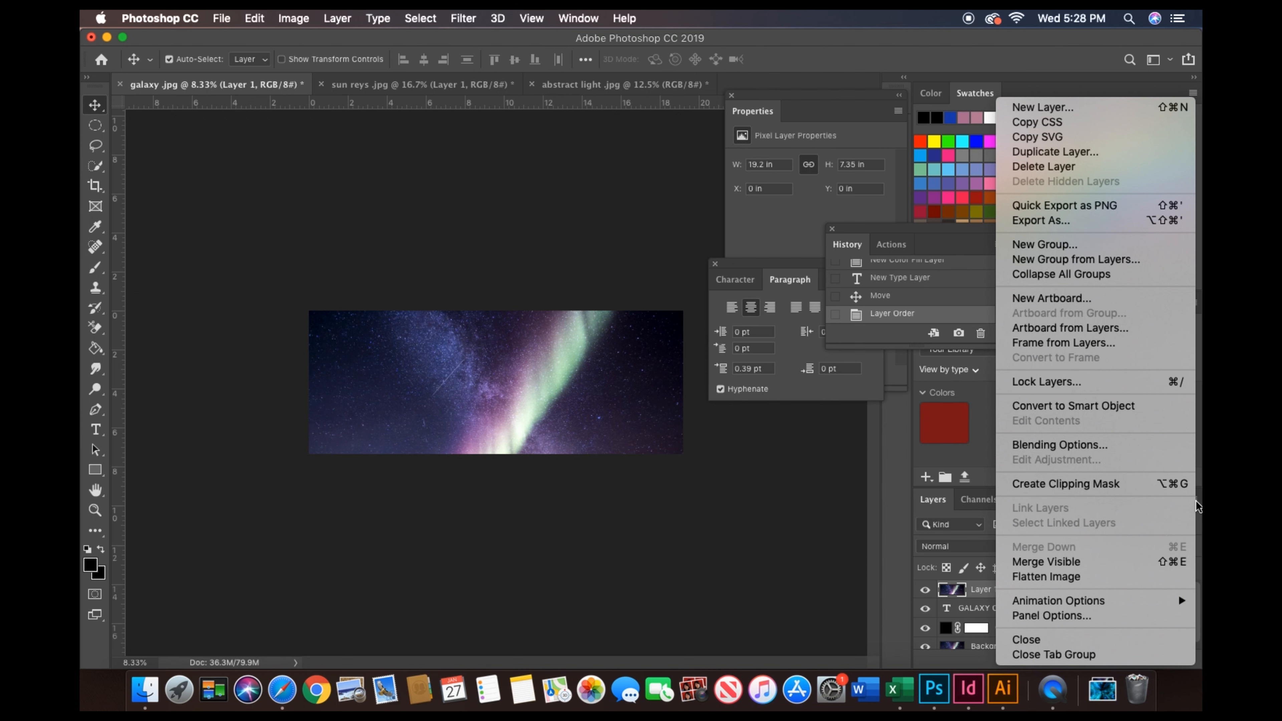
left_click(1114, 485)
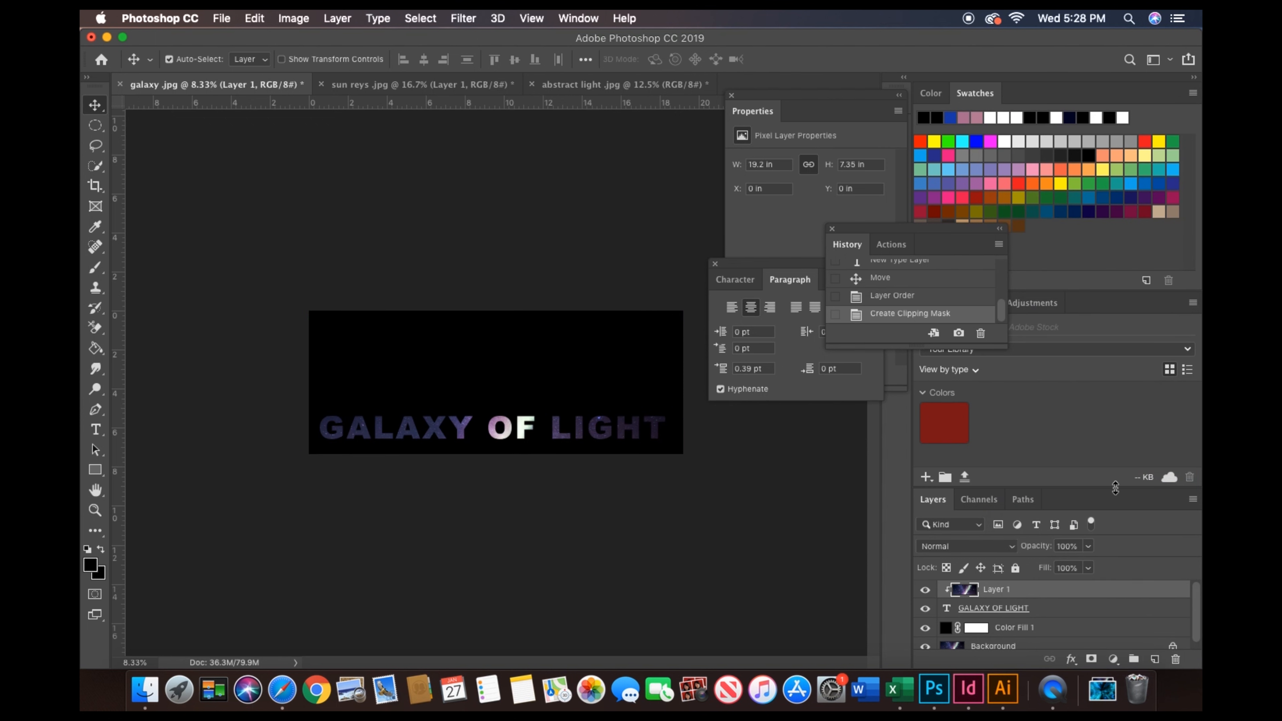
Free Transform Layer 1 and the GALAXY OF LIGHT layer together, moving the image-filled text up to the middle of the canvas.
left_click(1060, 608, "shift")
key("super+t")
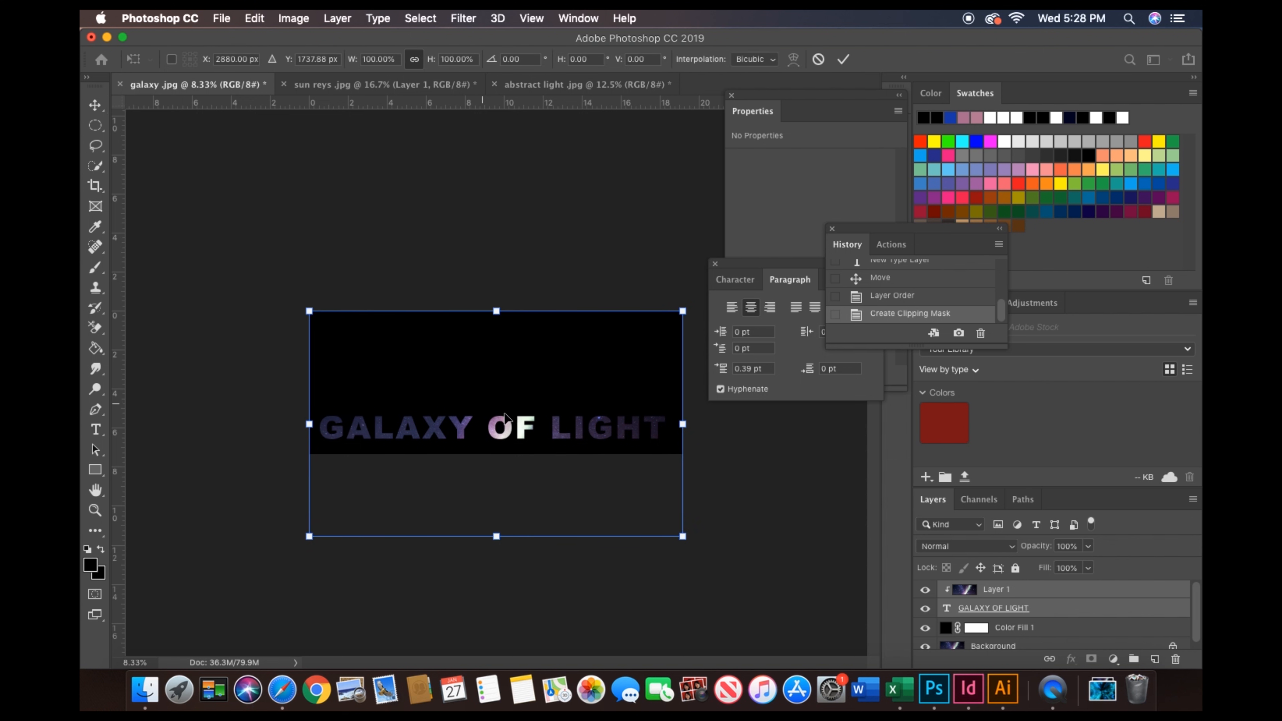
left_click_drag(525, 436, 524, 394)
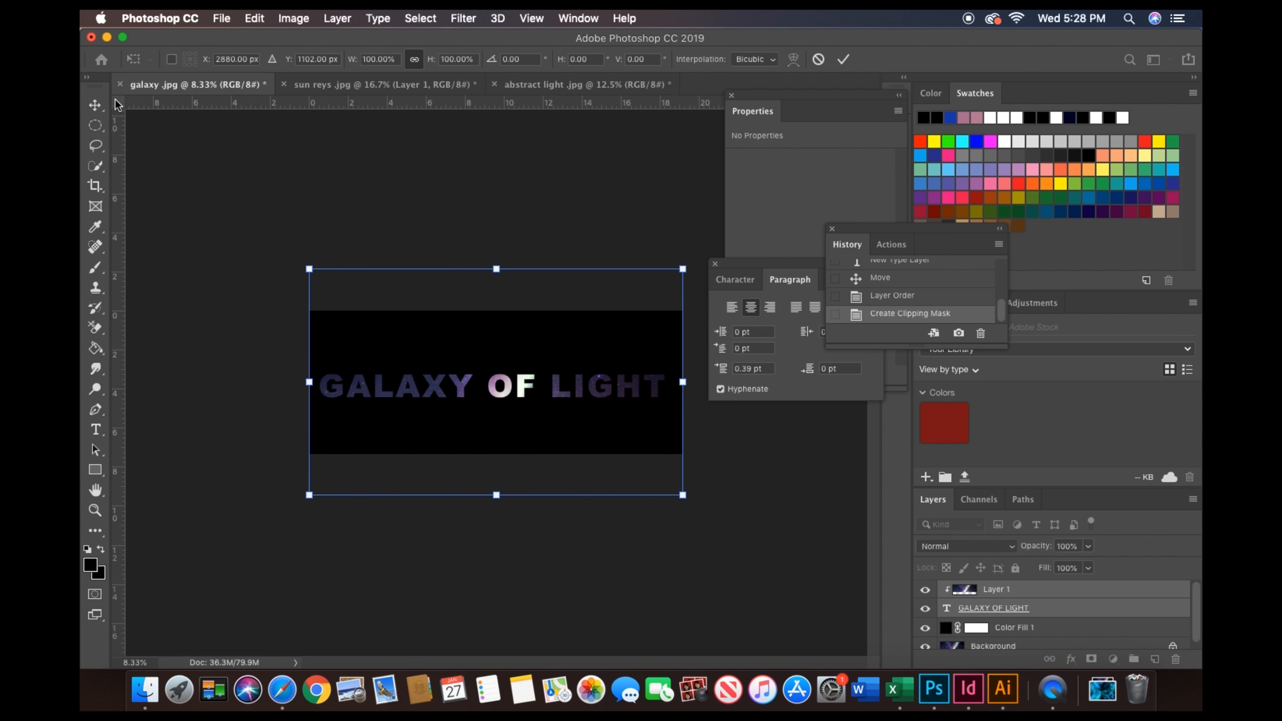